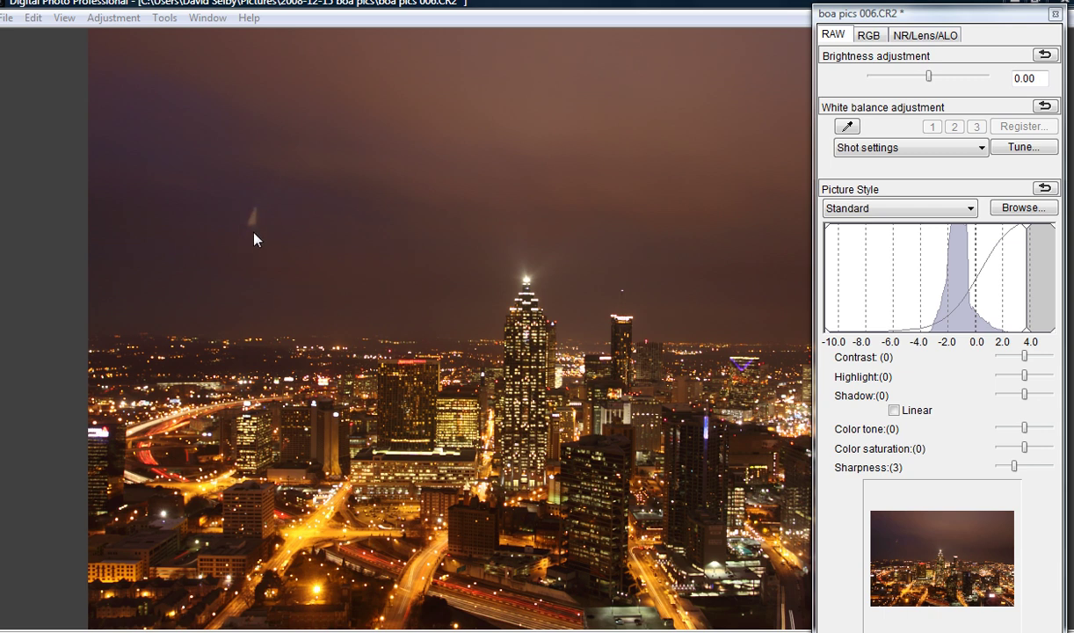
- Launch the Start Stamp tool from the Tools menu on the skyline photo
left_click(207, 18)
mouse_move(163, 27)
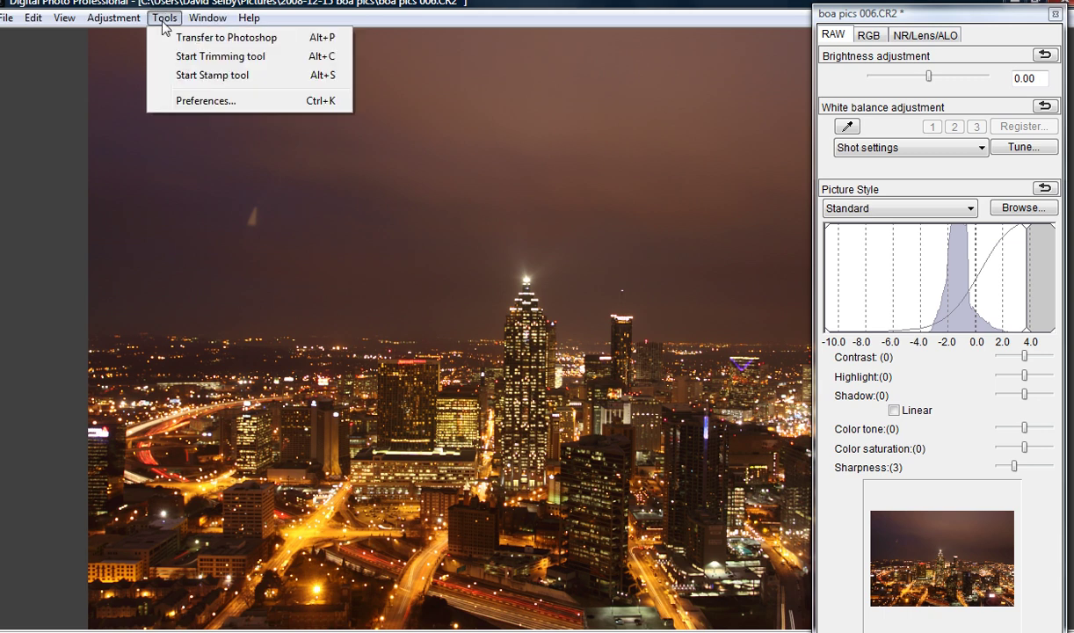
left_click(183, 77)
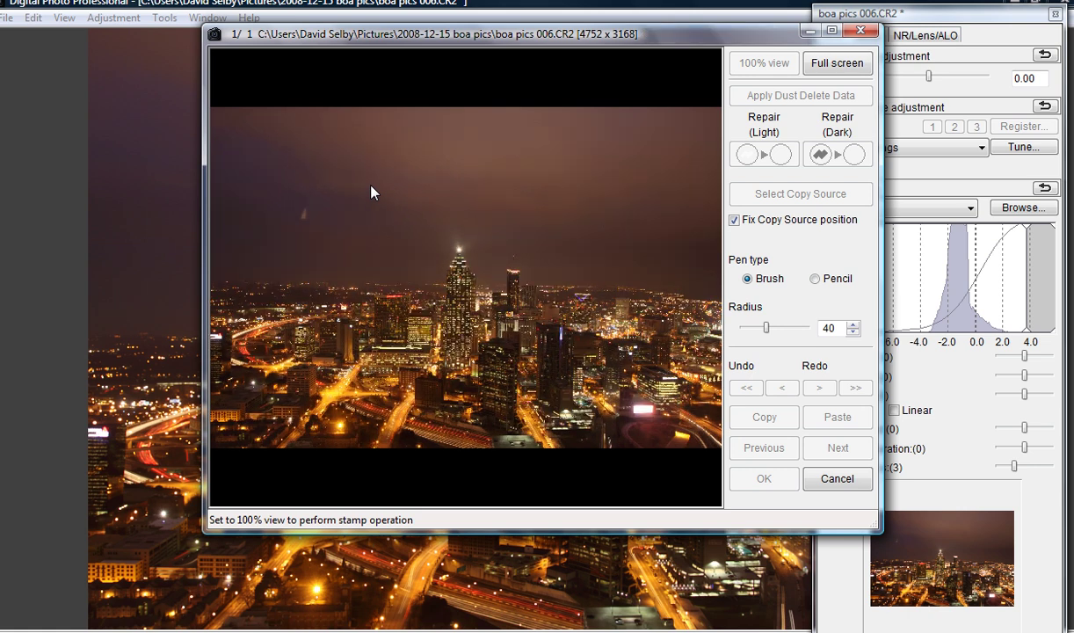
- Switch the stamp window to 100% view and pan up to the glare in the sky
left_click(764, 63)
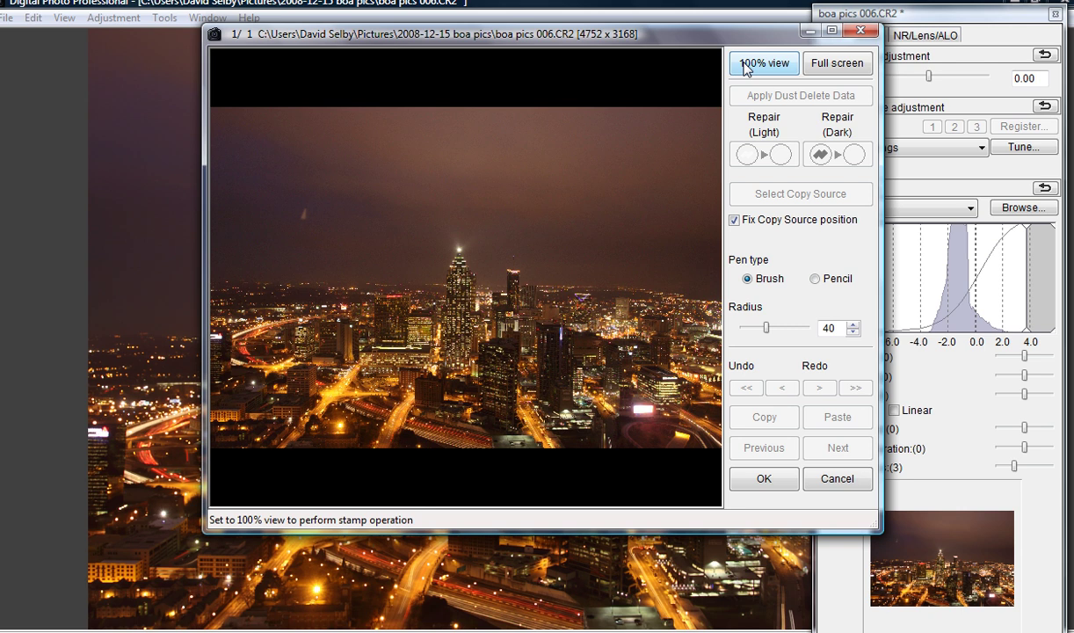
left_click_drag(286, 138, 557, 292)
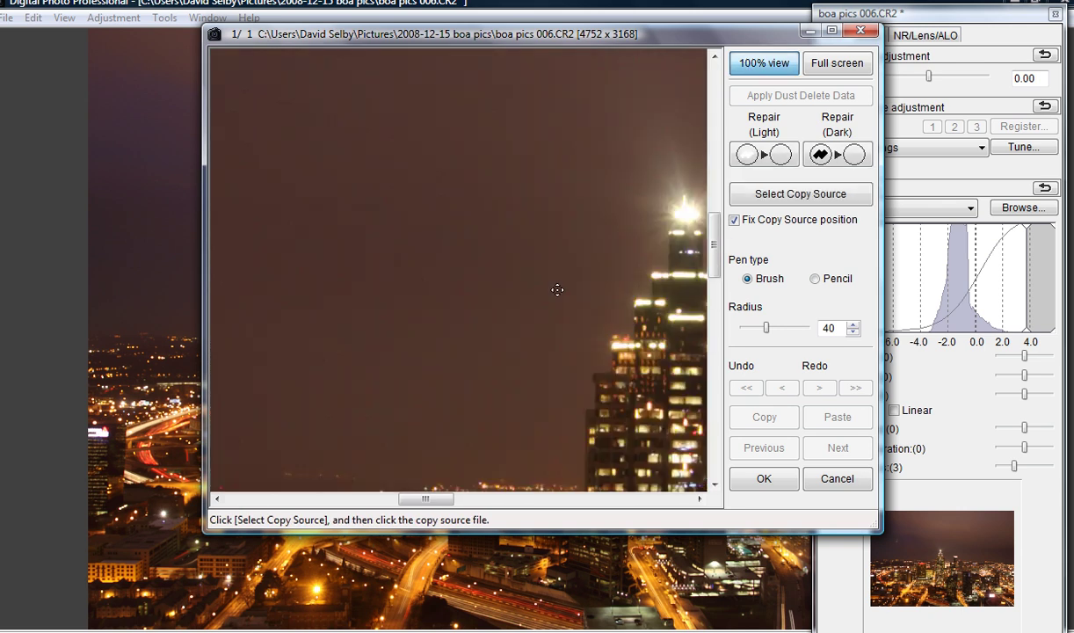
left_click_drag(220, 255, 537, 221)
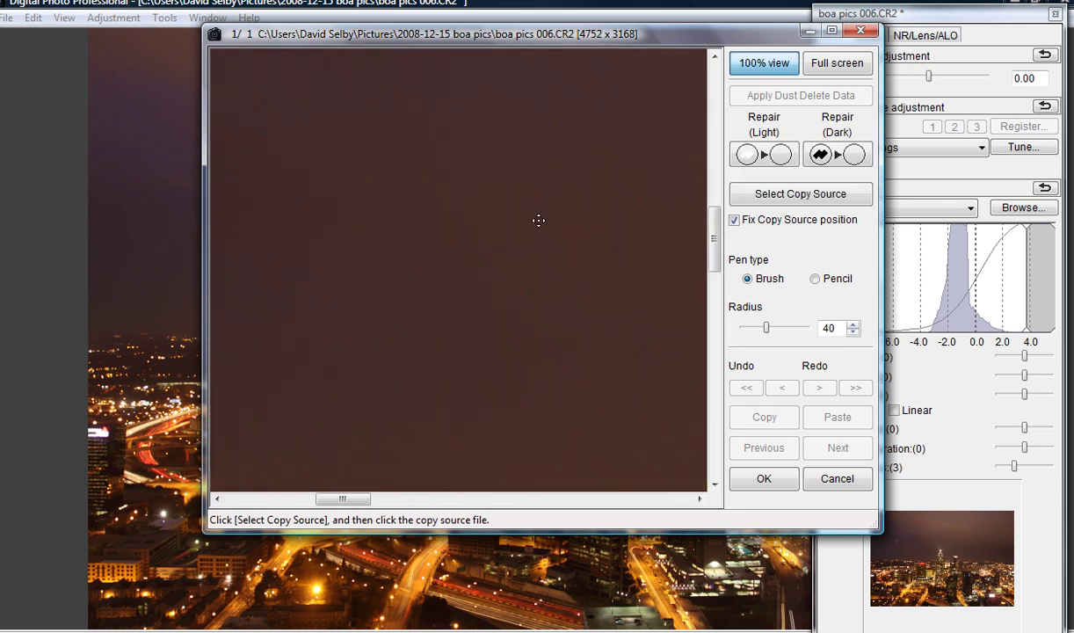
left_click_drag(323, 150, 481, 294)
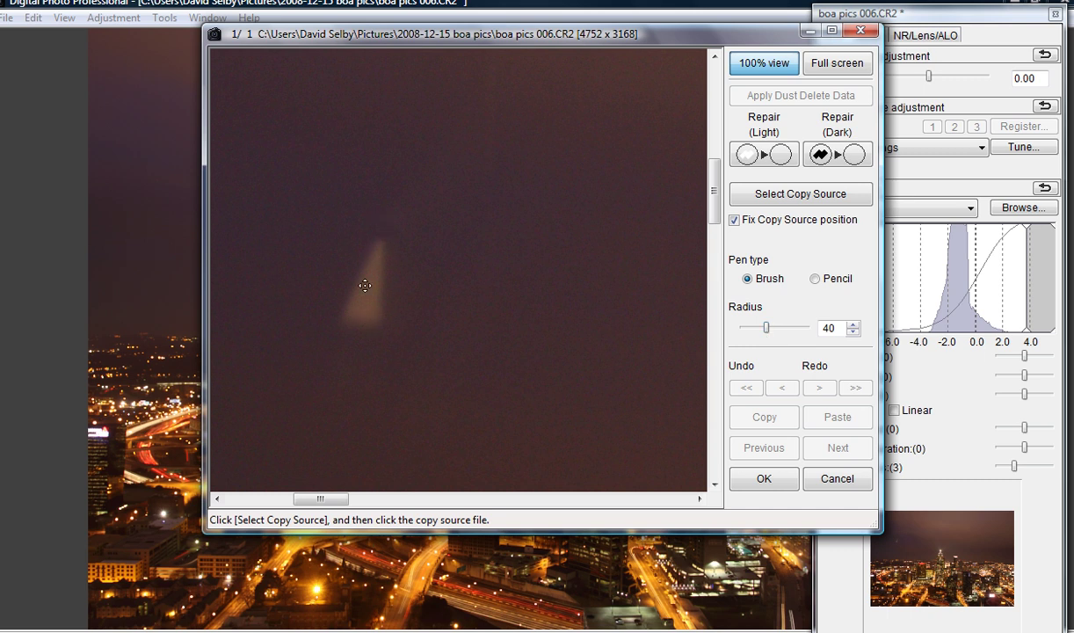
- Use clean sky beside the glare as copy source, brush over the smudge, and confirm with OK
left_click(804, 197)
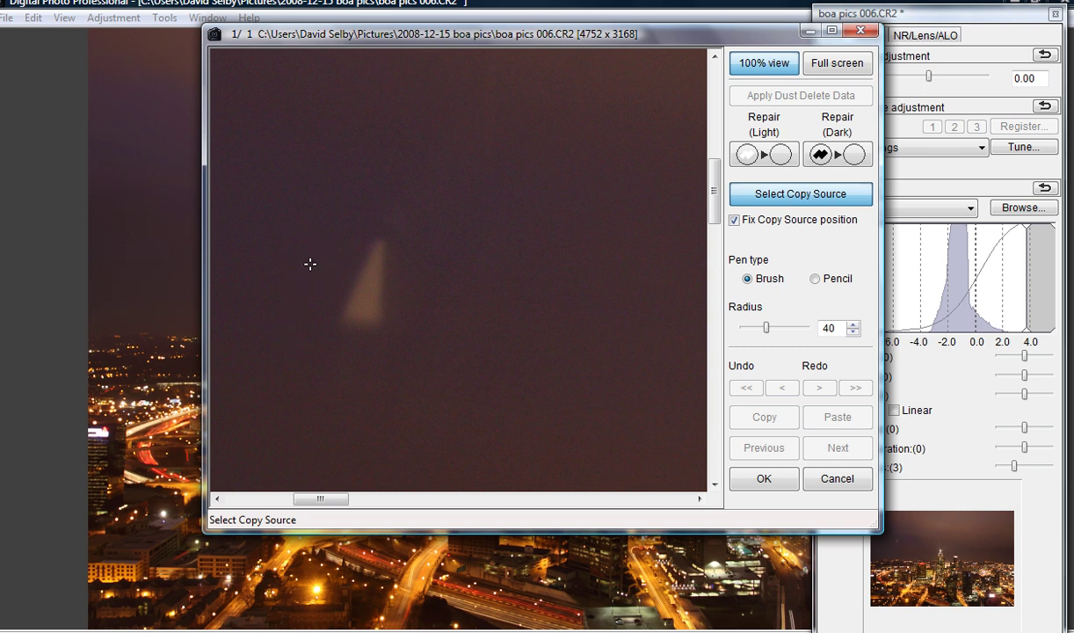
left_click(299, 325)
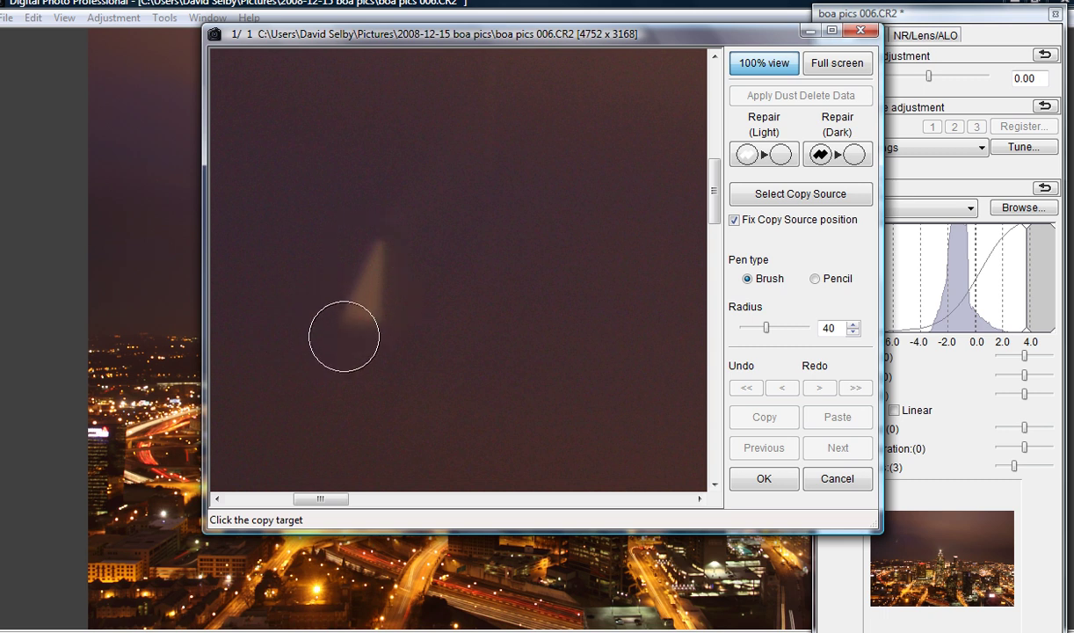
mouse_move(366, 295)
left_mouse_down()
mouse_move(355, 312)
mouse_move(378, 250)
mouse_move(396, 251)
left_mouse_up()
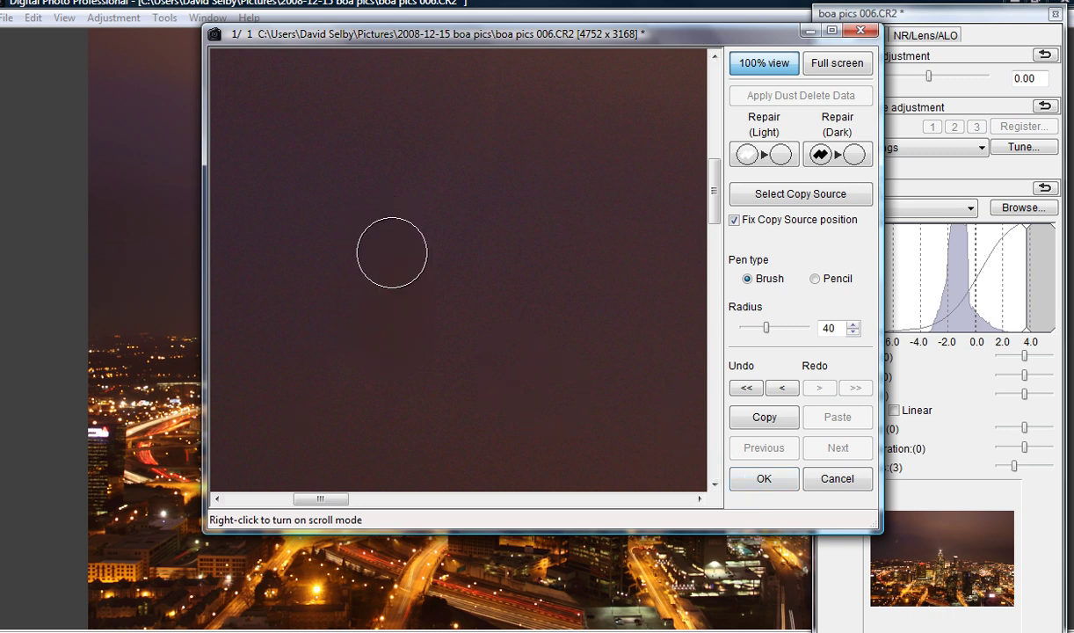
left_click(759, 479)
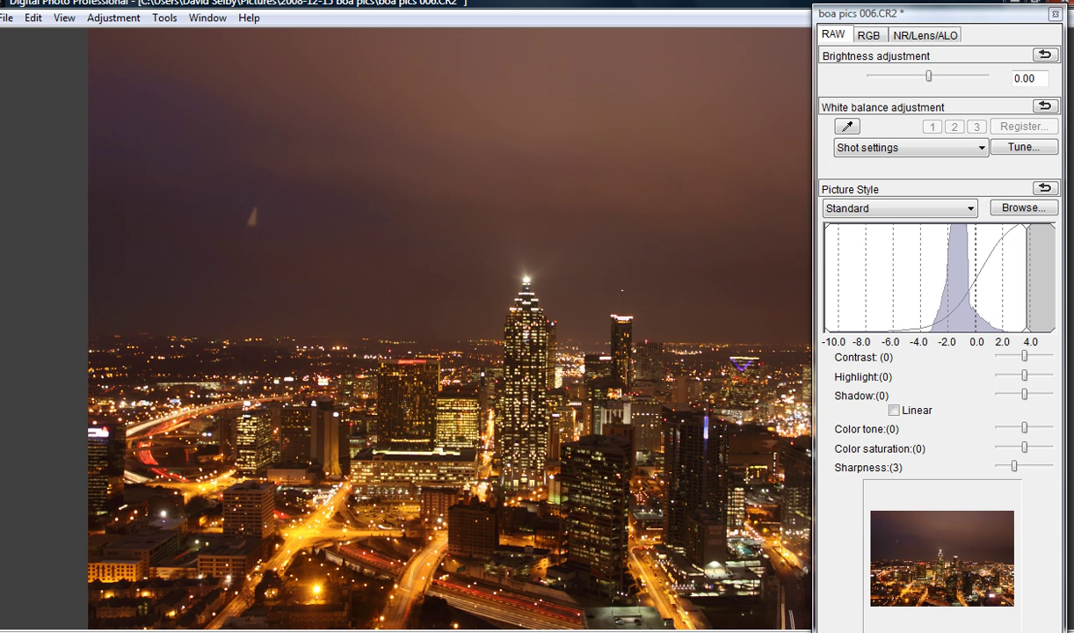
- Step white balance from Auto through Daylight, Shade, Fluorescent and Flash, settling on Tungsten
left_click_drag(850, 13, 870, 9)
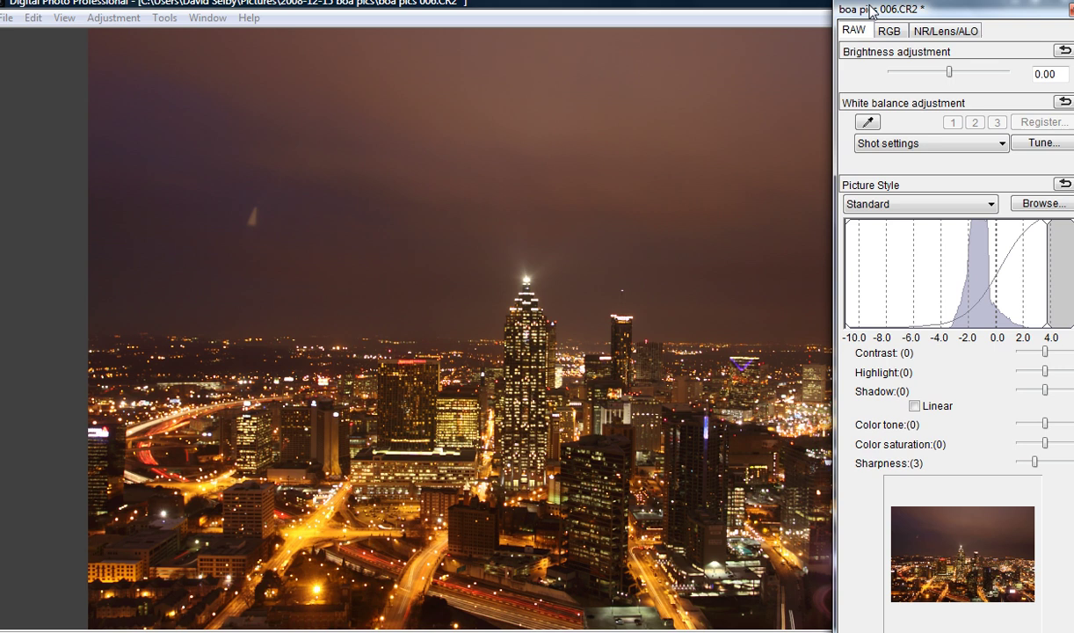
left_click(924, 144)
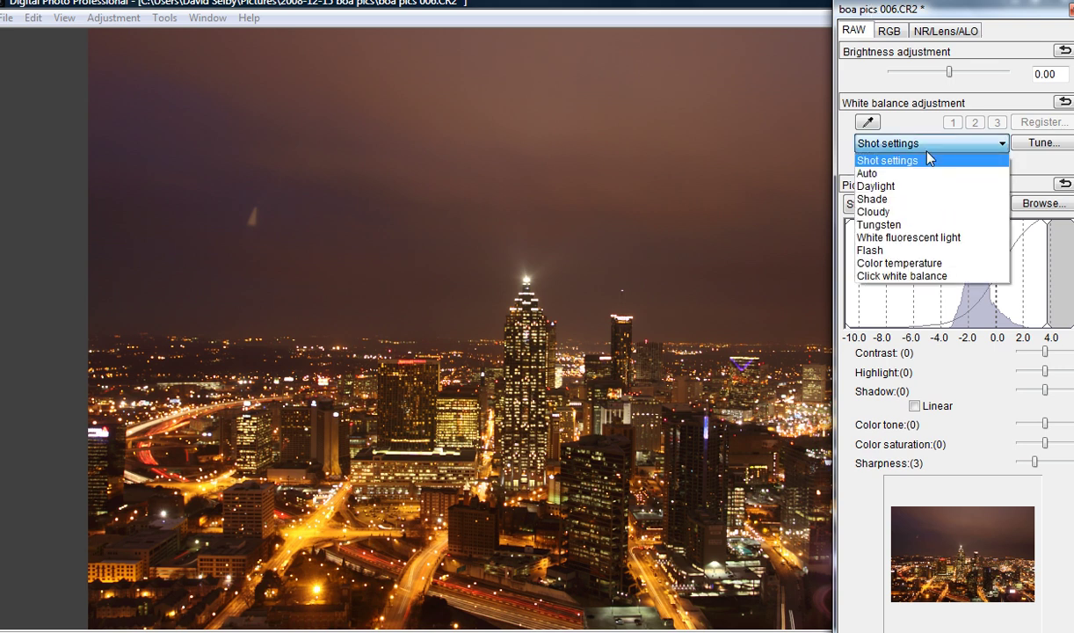
left_click(929, 159)
right_click(591, 210)
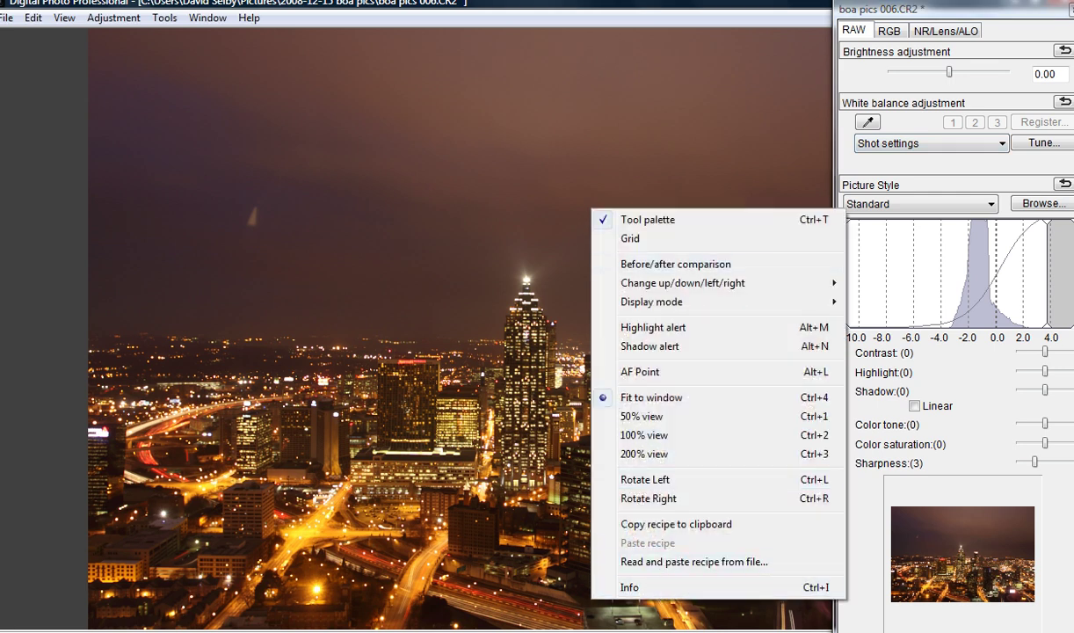
left_click(821, 169)
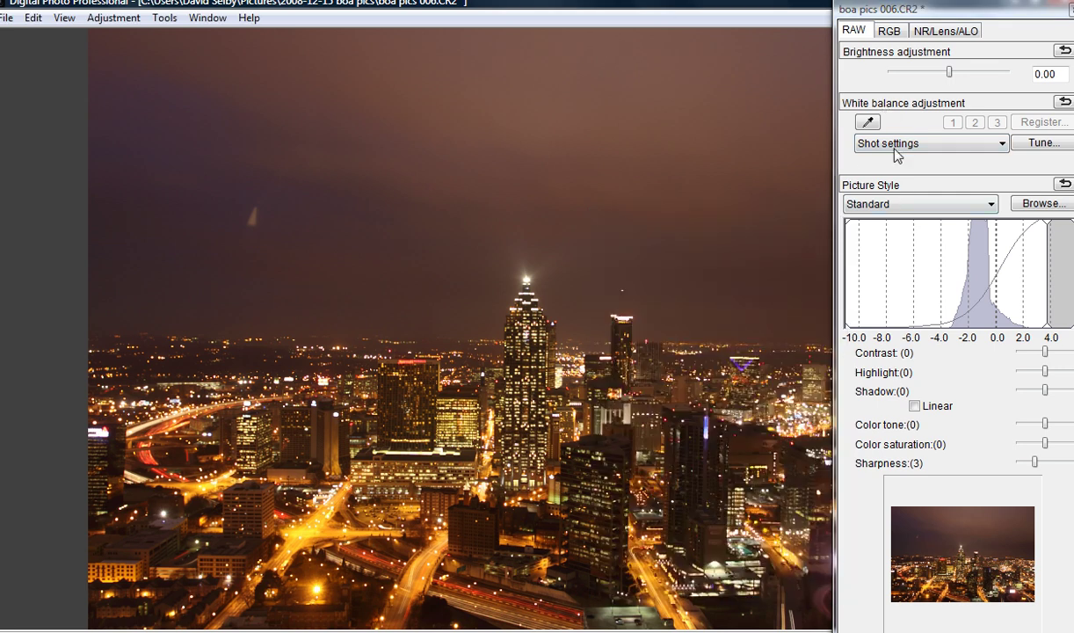
left_click(897, 155)
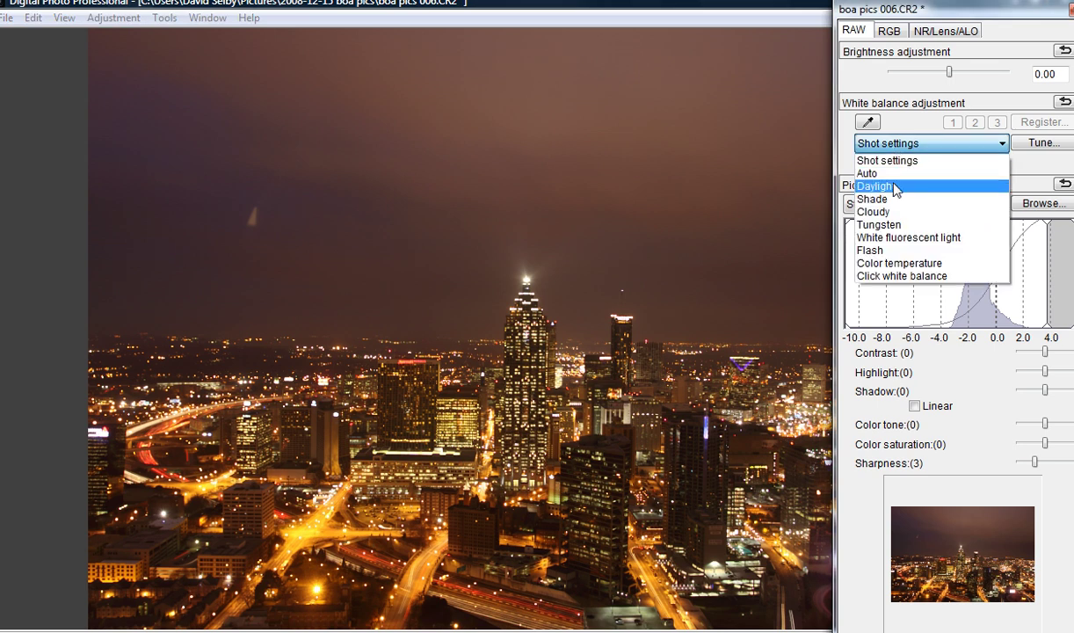
left_click(896, 170)
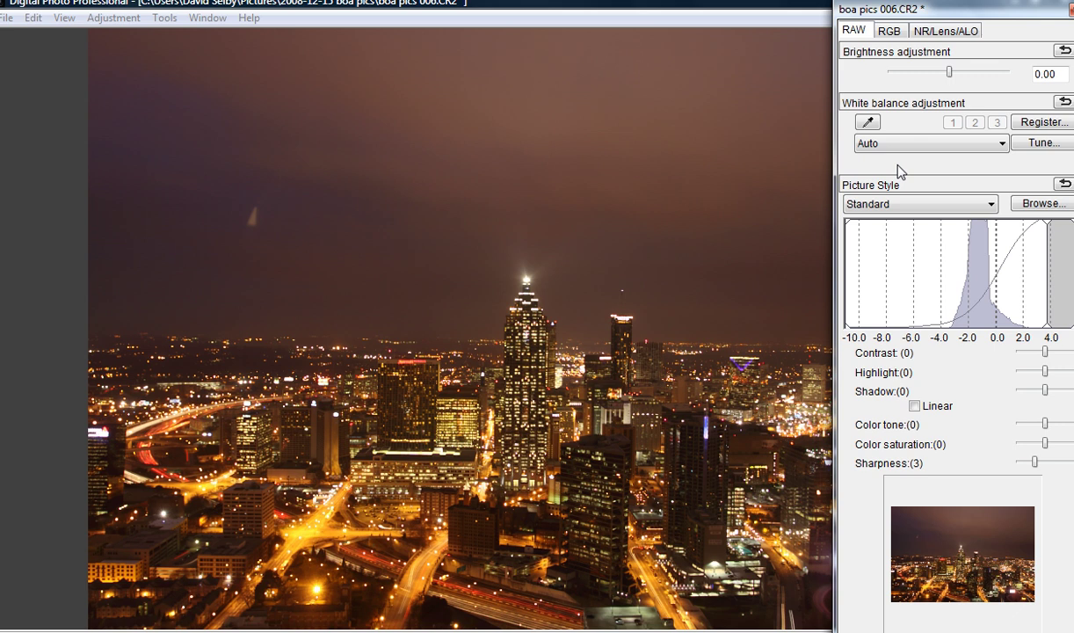
key("Down")
key("Down")
key("Down")
key("Down")
key("Down")
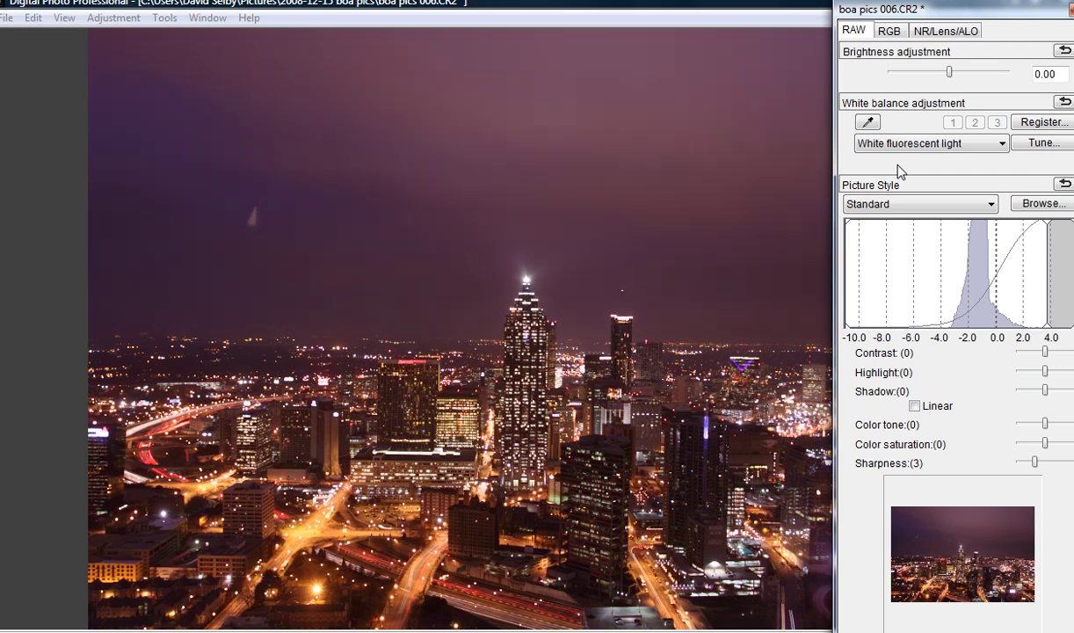
key("Down")
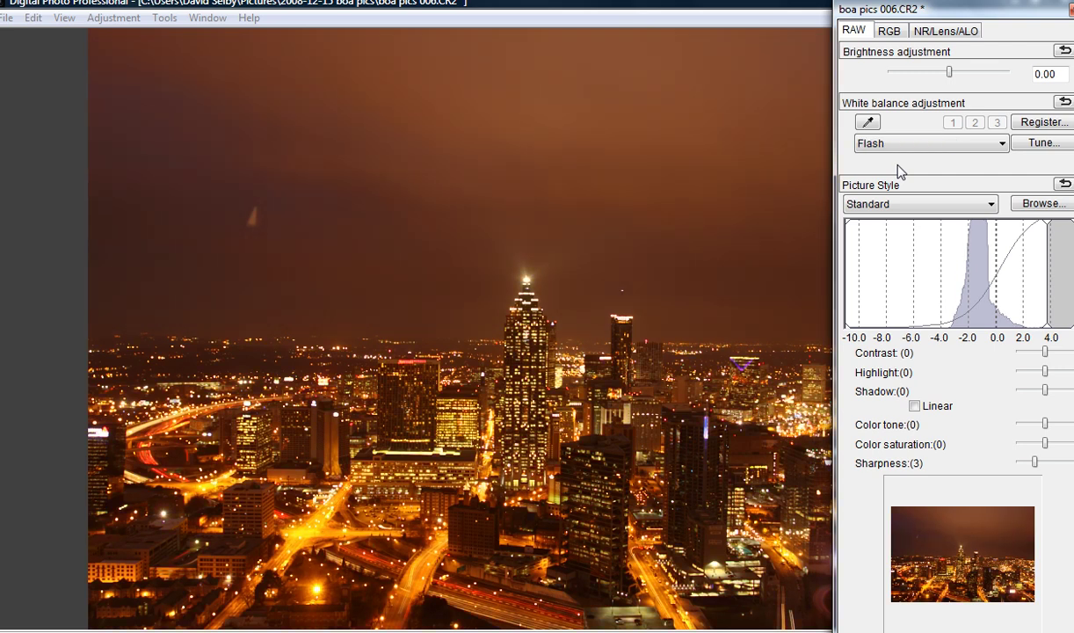
key("Down")
key("Down")
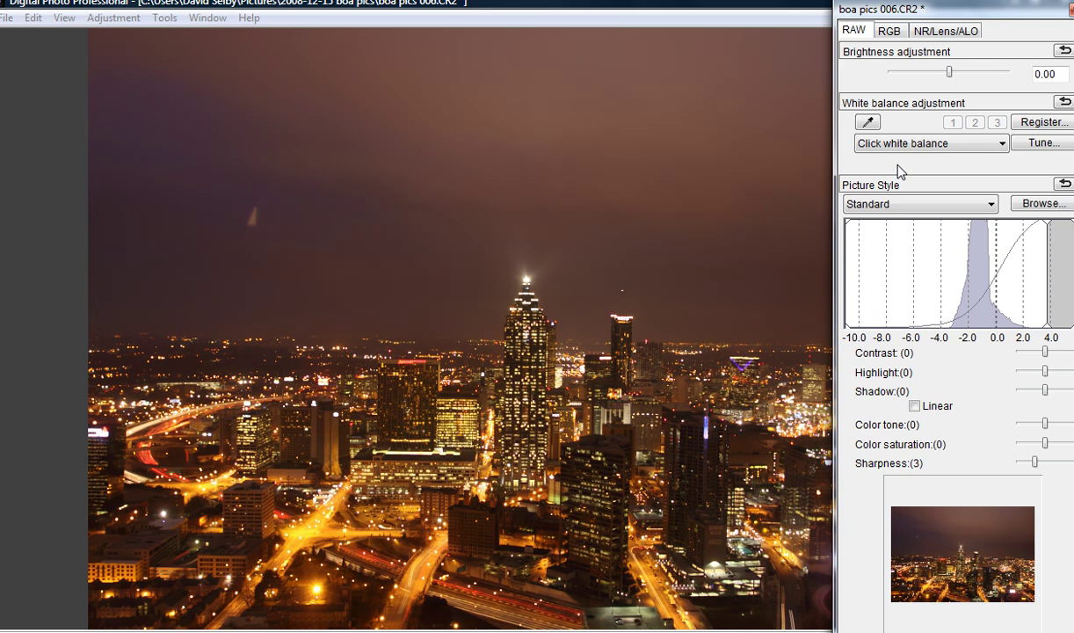
key("Up")
key("Up")
key("Up")
key("Up")
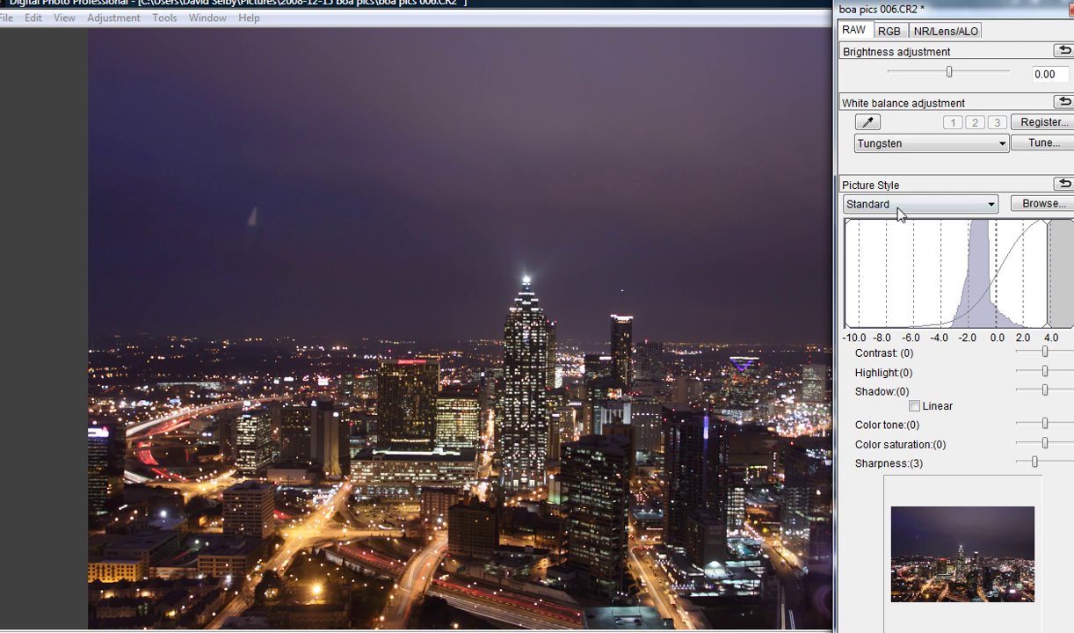
- Compare the Standard, Neutral and Faithful picture styles, ending on Landscape
left_click(898, 206)
left_click(898, 207)
left_click(900, 206)
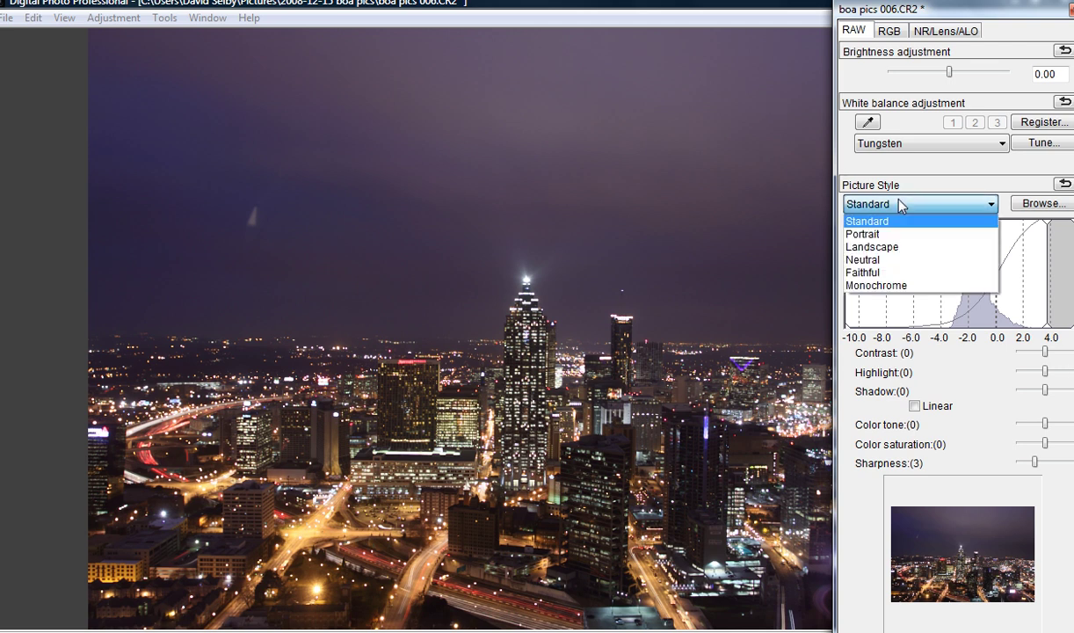
left_click(894, 249)
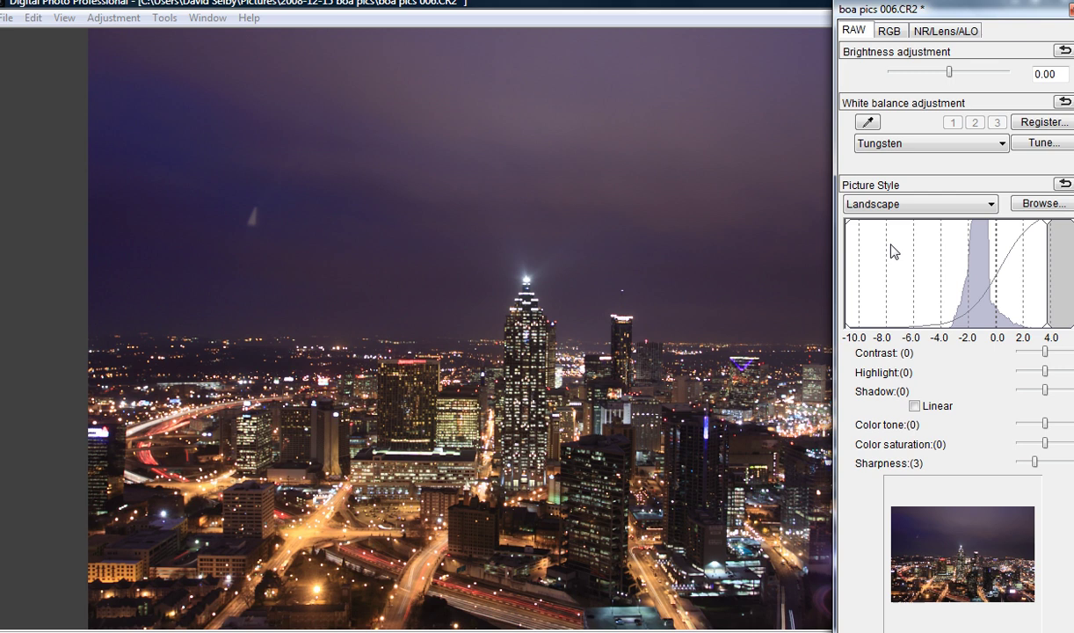
key("Up")
key("Up")
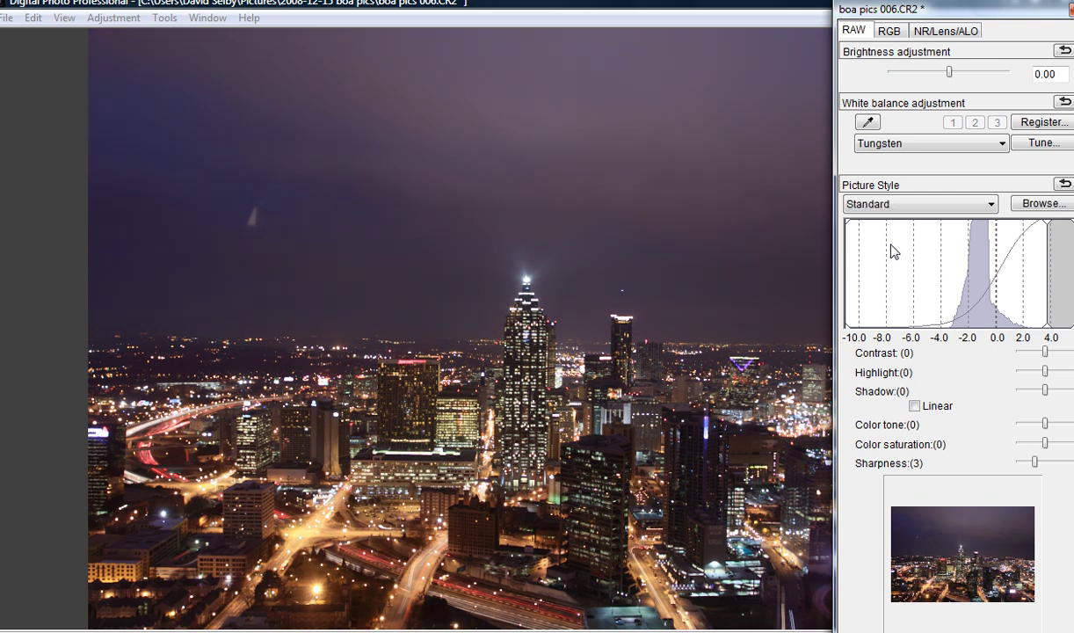
key("Down")
key("Down")
key("Down")
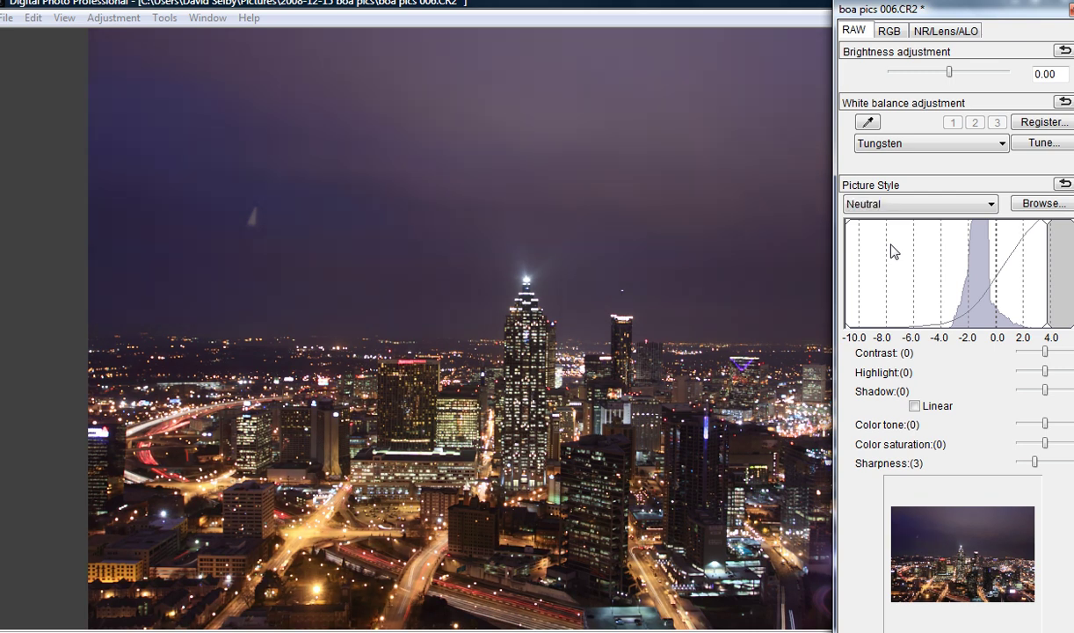
key("Down")
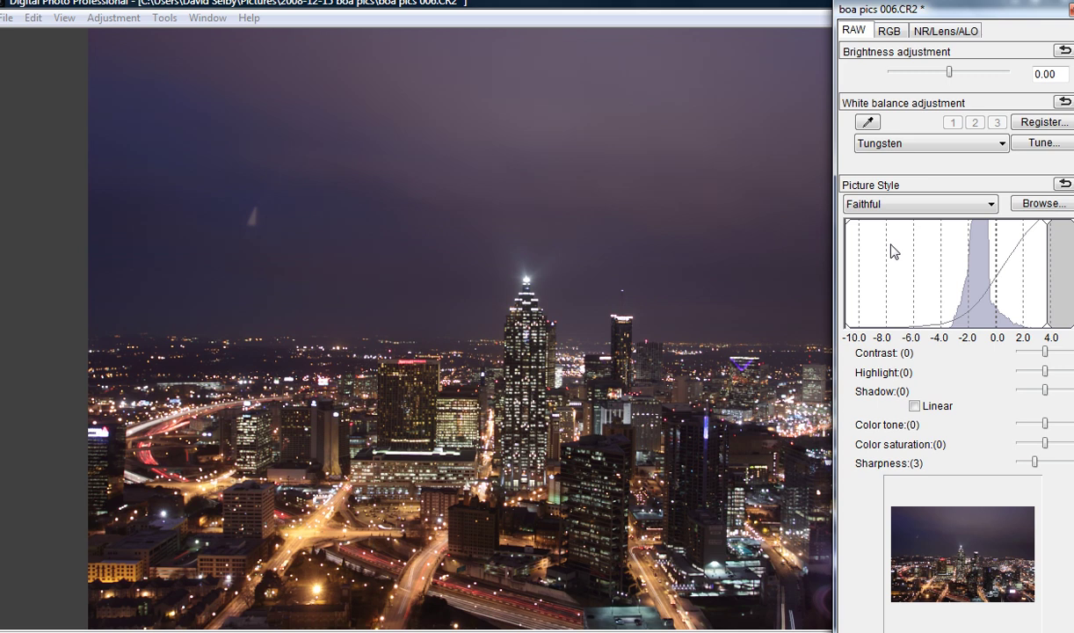
key("Up")
key("Up")
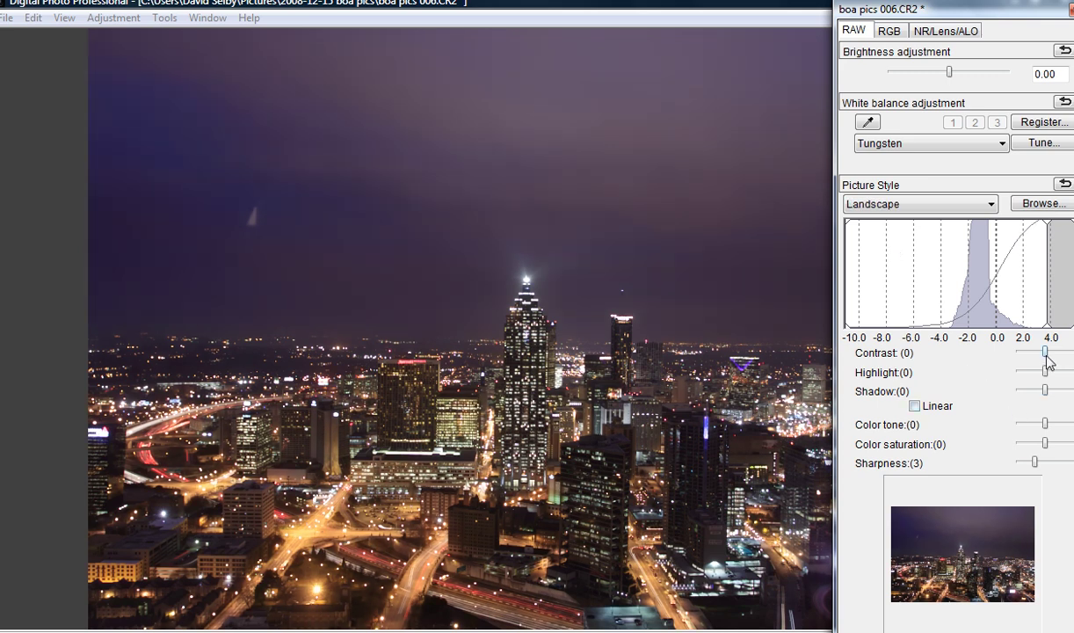
- Raise contrast to 1 and colour saturation to 2
left_click_drag(1045, 356, 1052, 356)
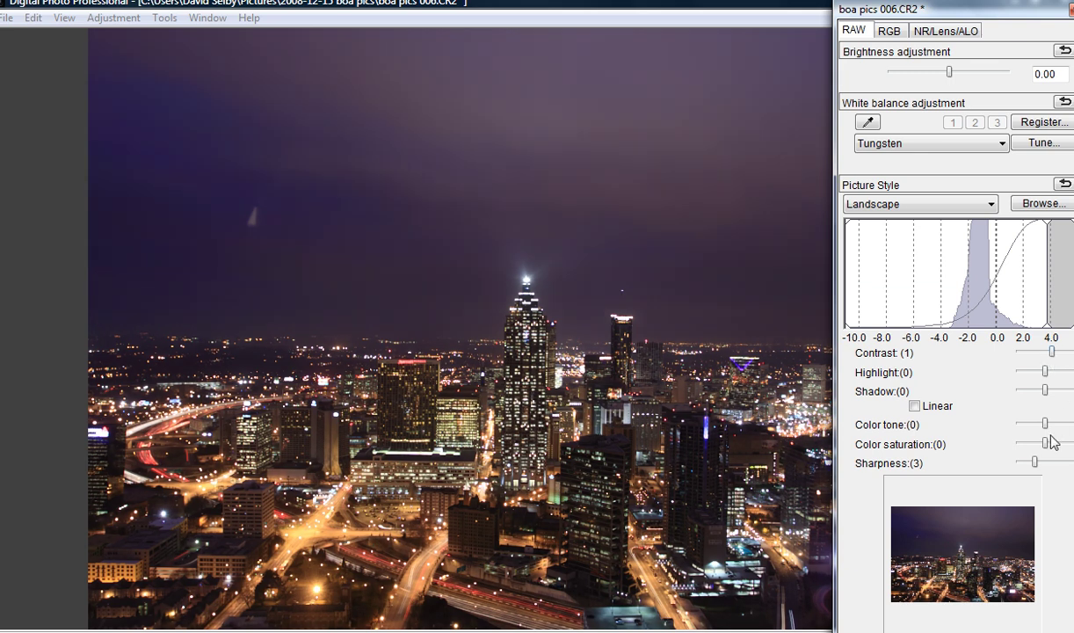
left_click_drag(1045, 443, 1059, 449)
left_click_drag(1052, 352, 1053, 353)
- Show the photo at 100% and pan around the lit tower and surrounding city blocks
right_click(490, 383)
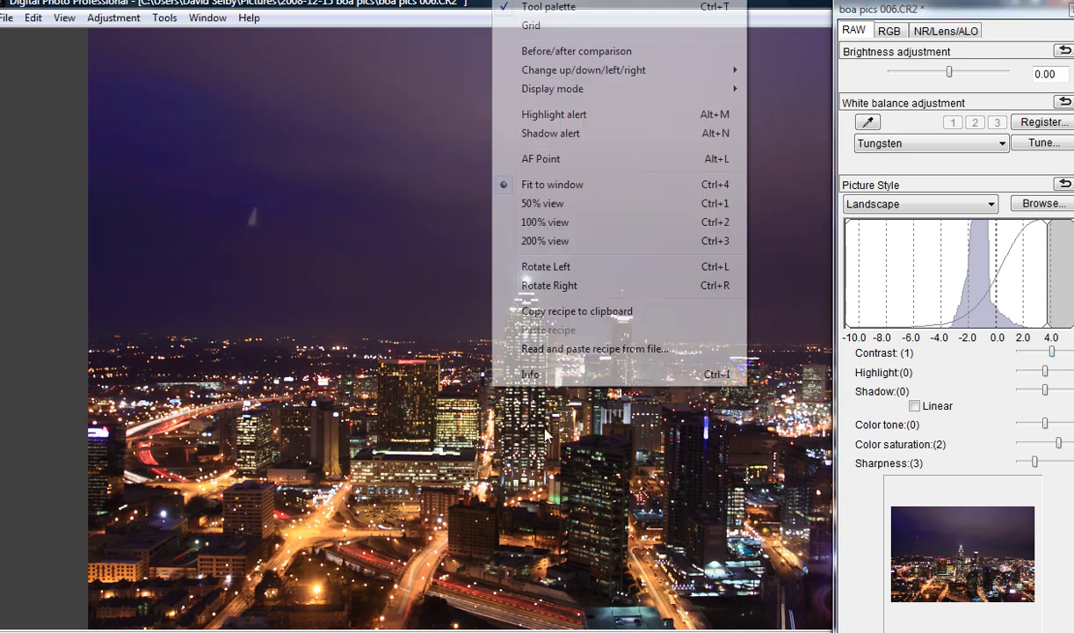
left_click(568, 222)
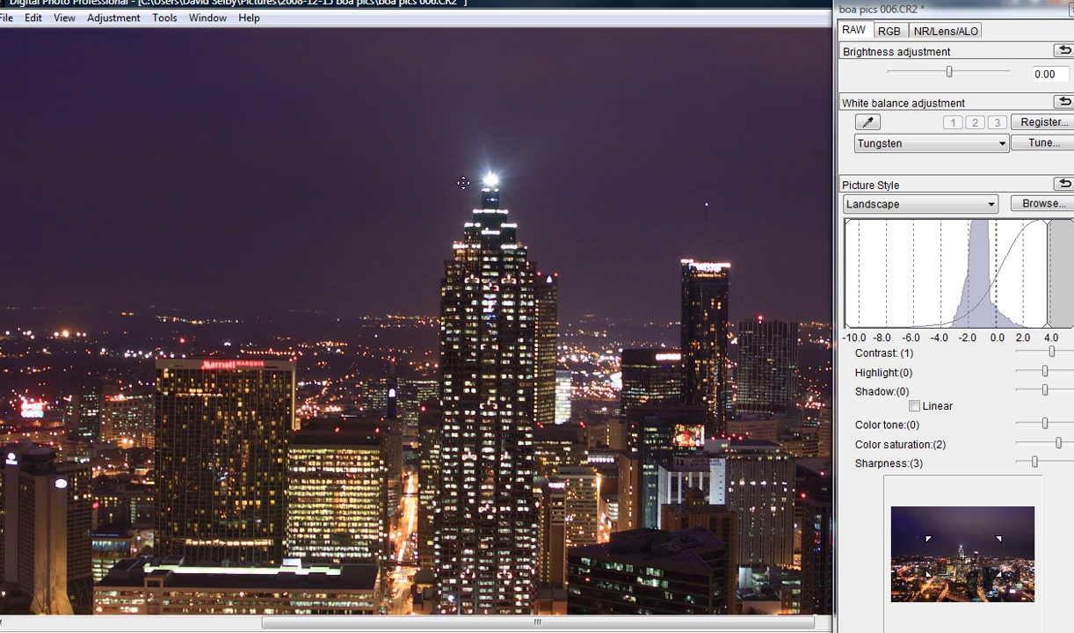
right_click(473, 212)
left_click(538, 438)
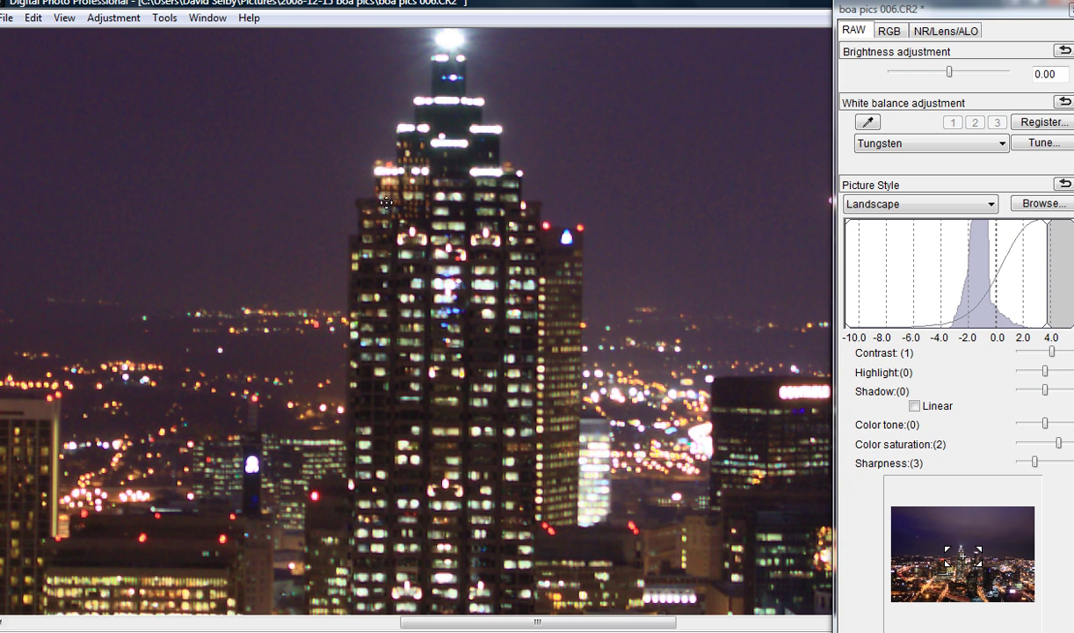
left_click_drag(385, 203, 545, 253)
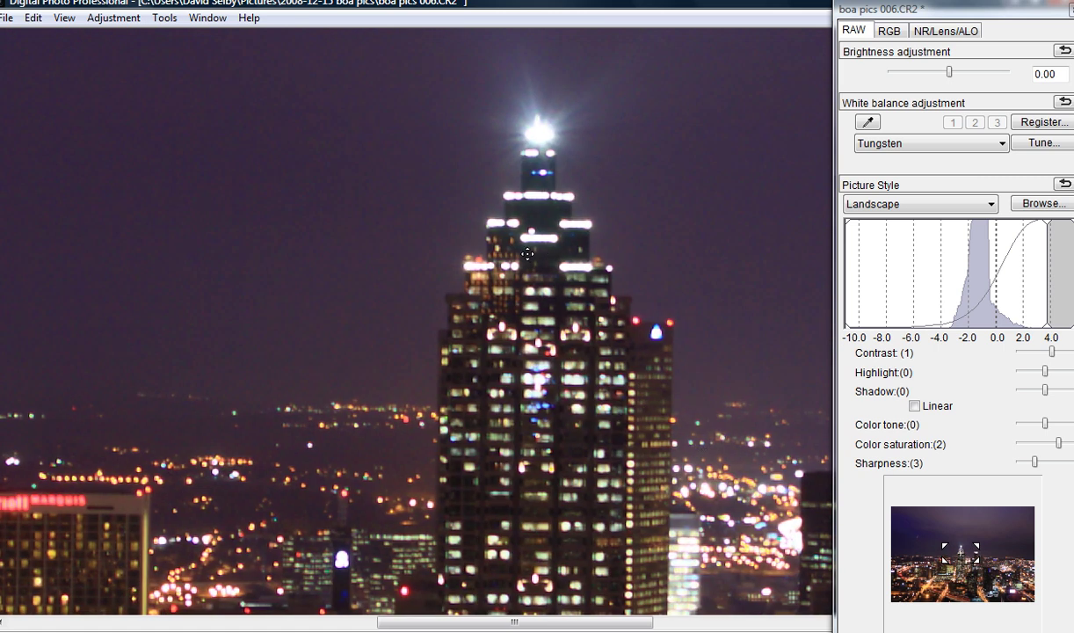
left_click_drag(527, 254, 472, 181)
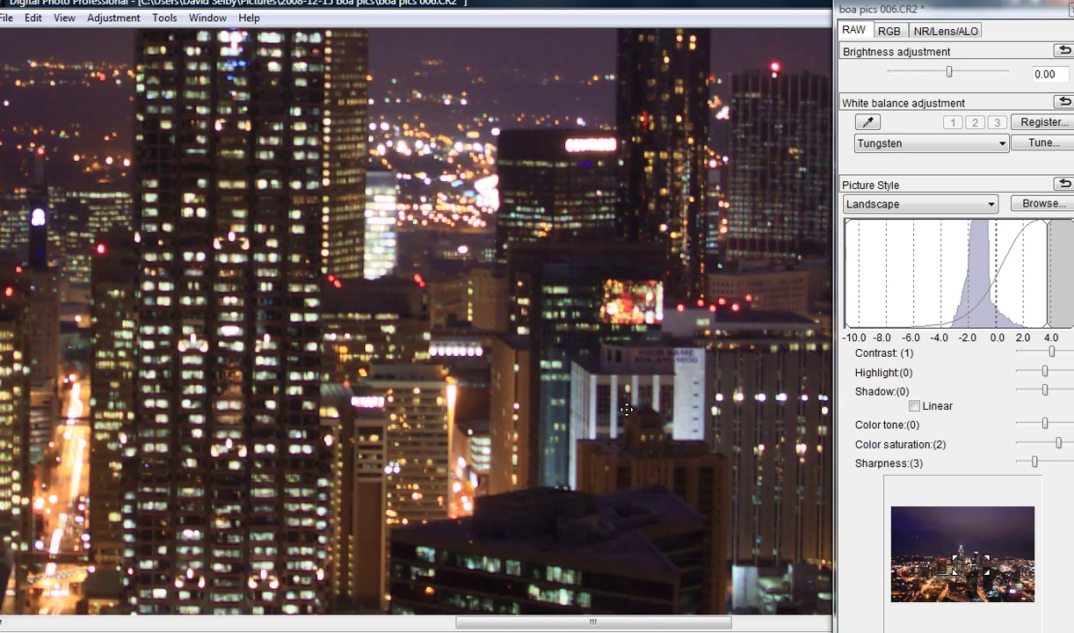
left_click_drag(627, 409, 556, 234)
left_click_drag(508, 429, 487, 199)
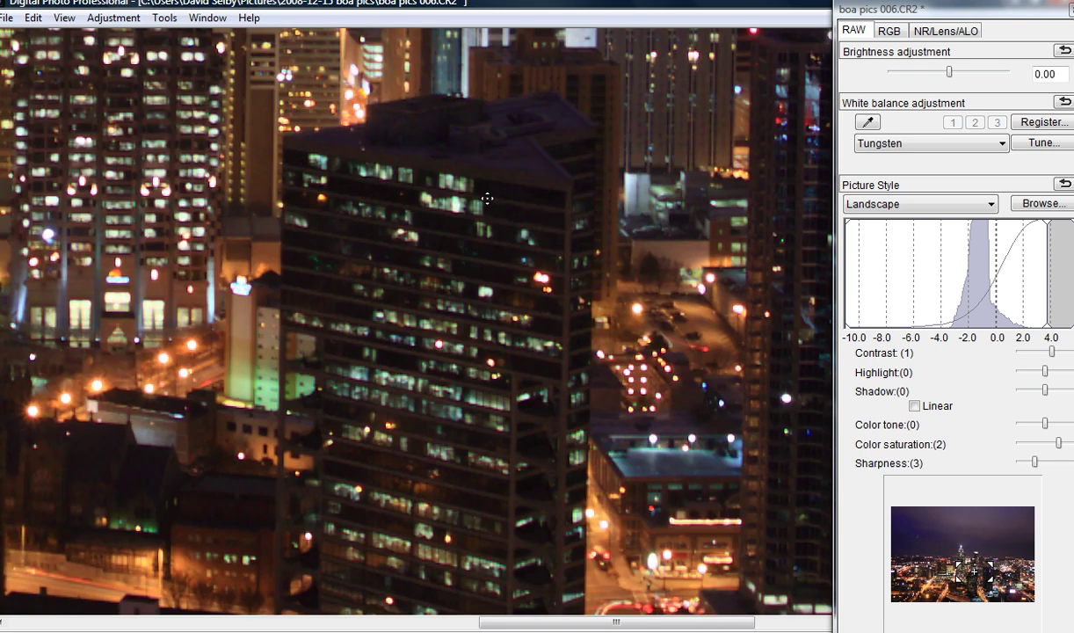
left_click_drag(388, 237, 458, 487)
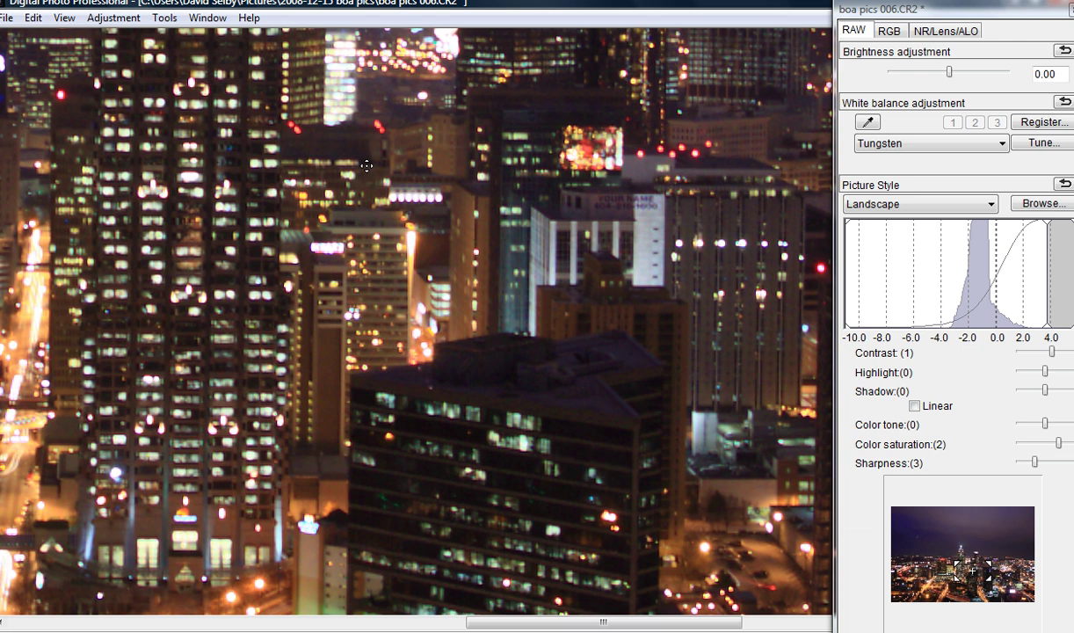
left_click_drag(365, 165, 559, 258)
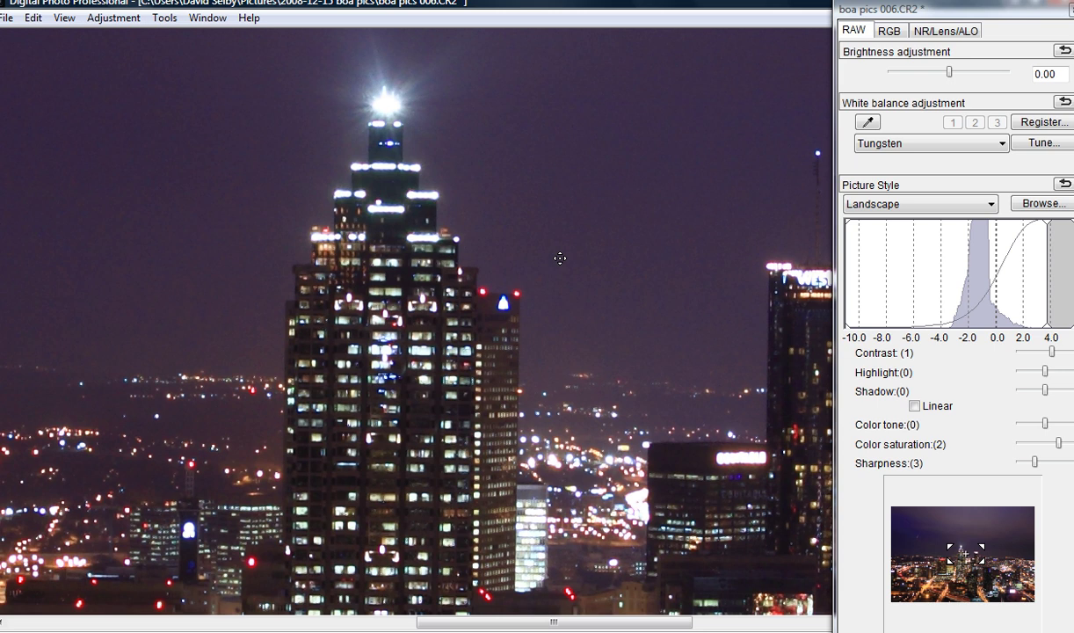
left_click_drag(533, 317, 544, 293)
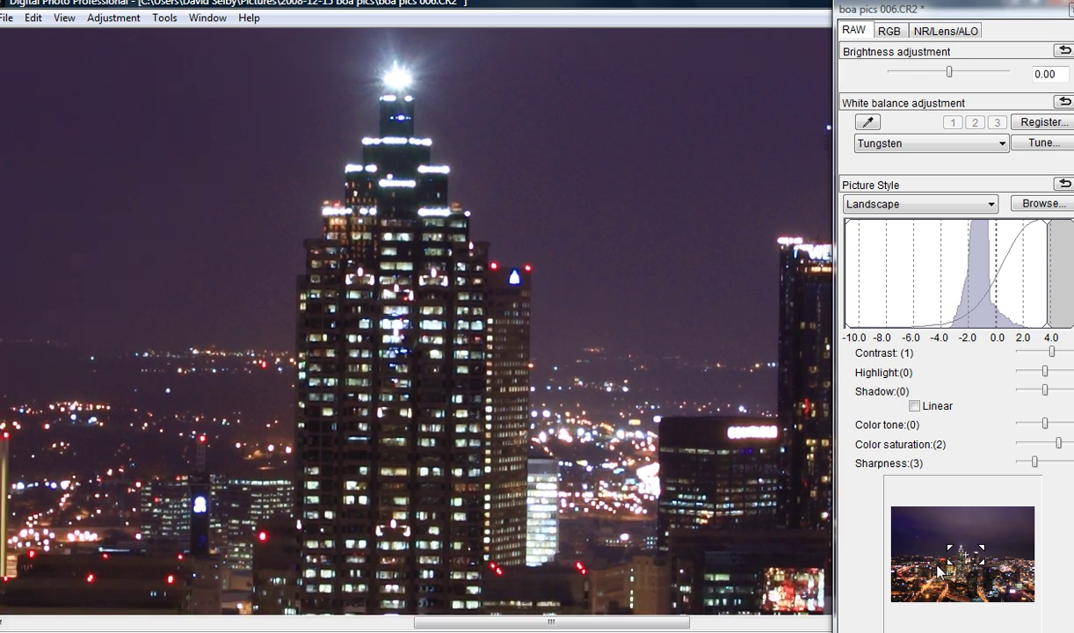
- Lower the sharpness and pan the 100% view toward the tall tower
left_click_drag(1035, 462, 1014, 470)
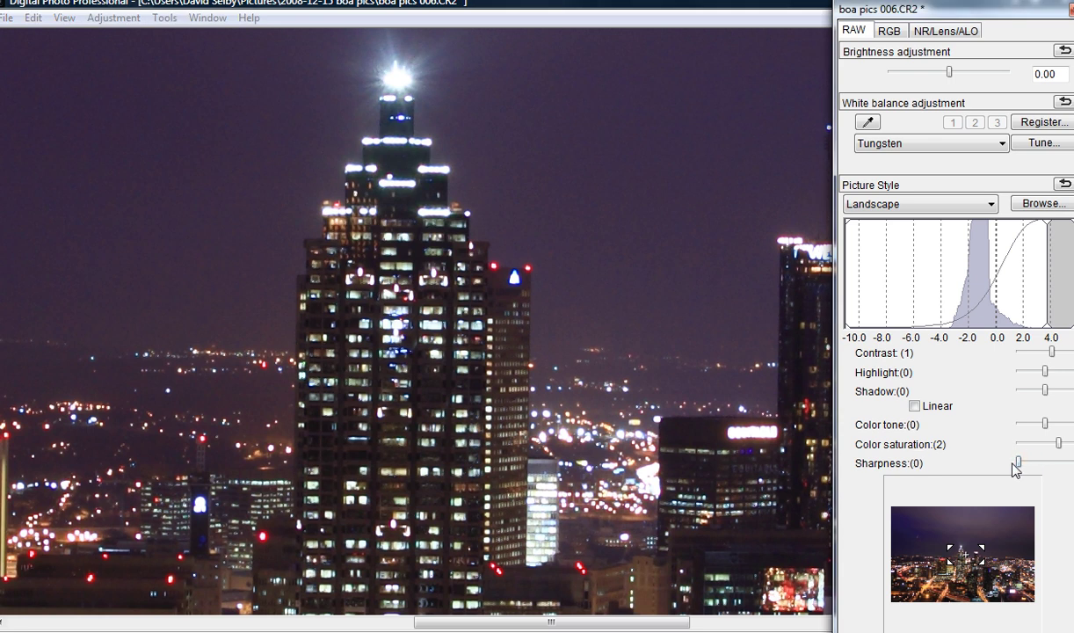
left_click(618, 261)
left_click_drag(578, 249, 508, 306)
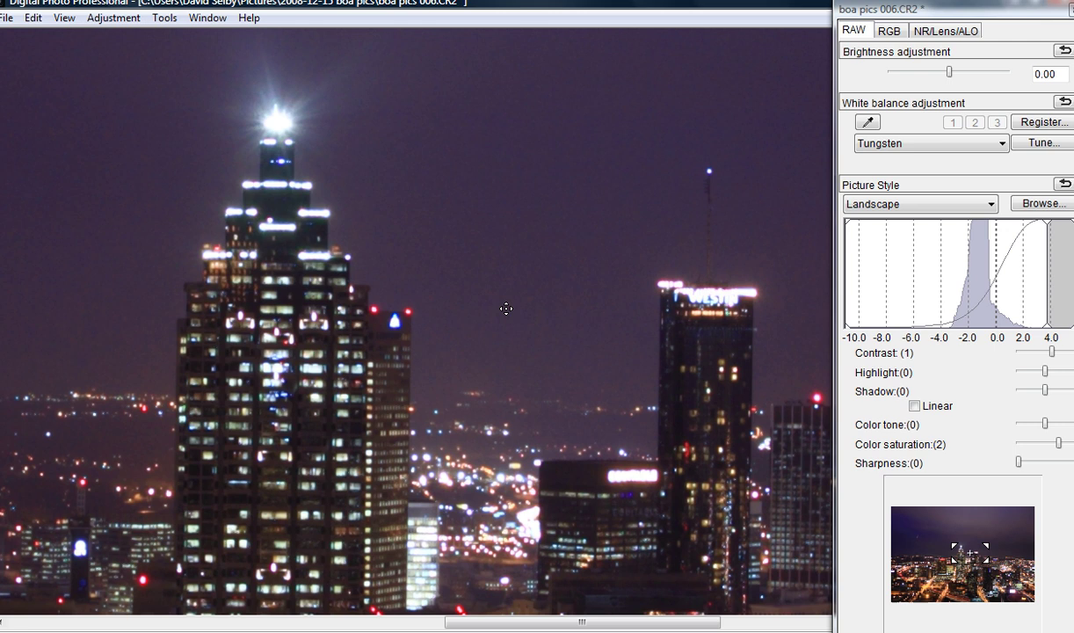
left_click_drag(467, 263, 412, 241)
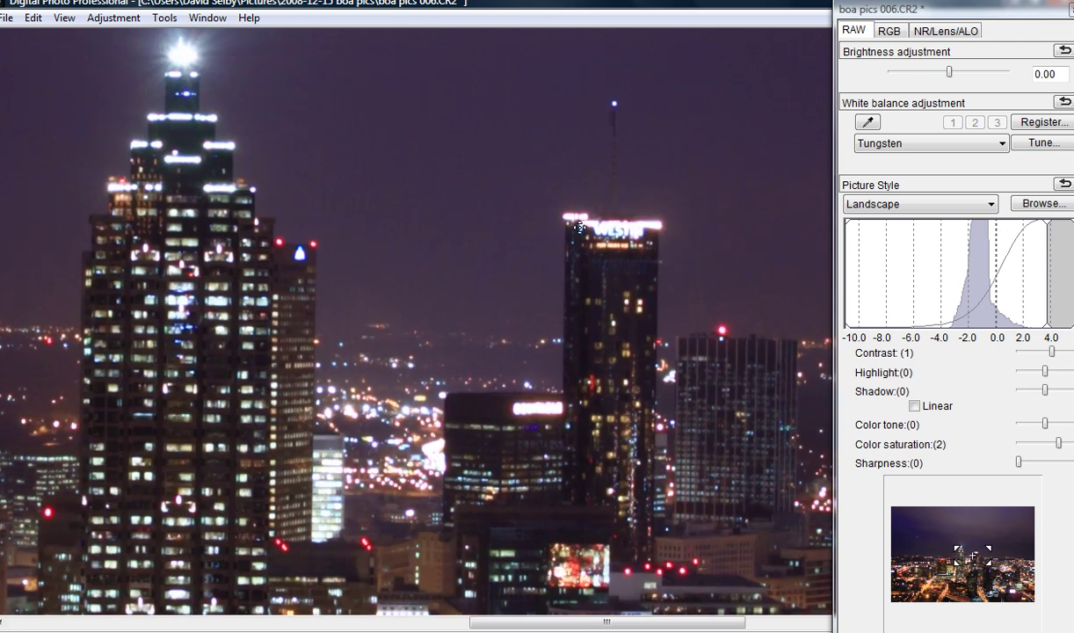
left_click_drag(572, 317, 496, 296)
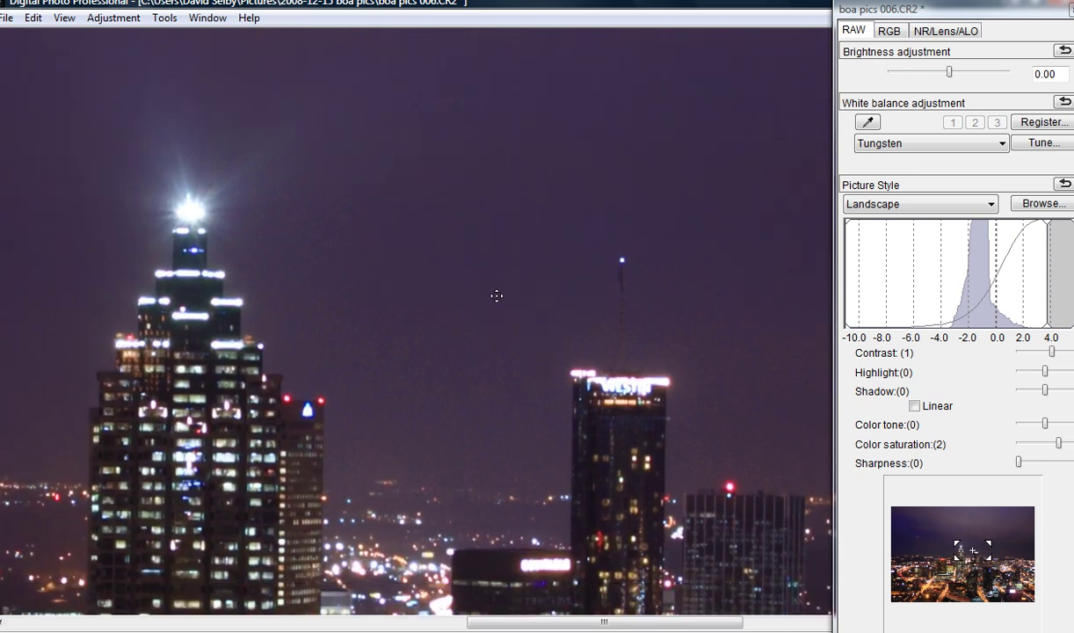
- Compare sharpness at 2, 3 and 0, then raise it to the maximum of 10
left_click(1030, 464)
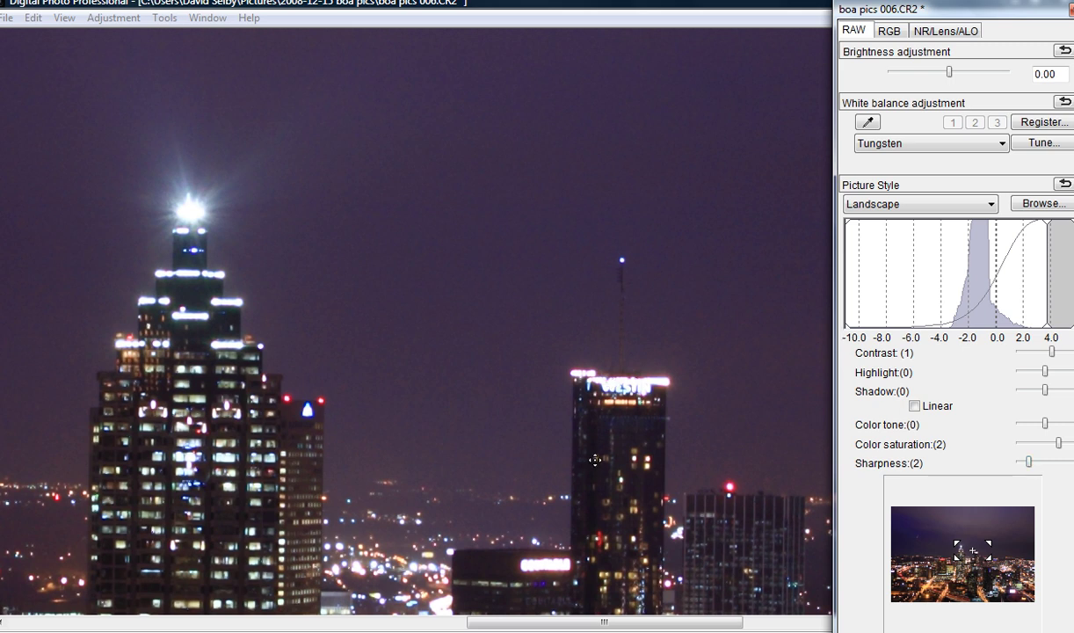
left_click(1034, 462)
left_click_drag(1035, 463, 1019, 463)
left_click_drag(1019, 464, 1071, 469)
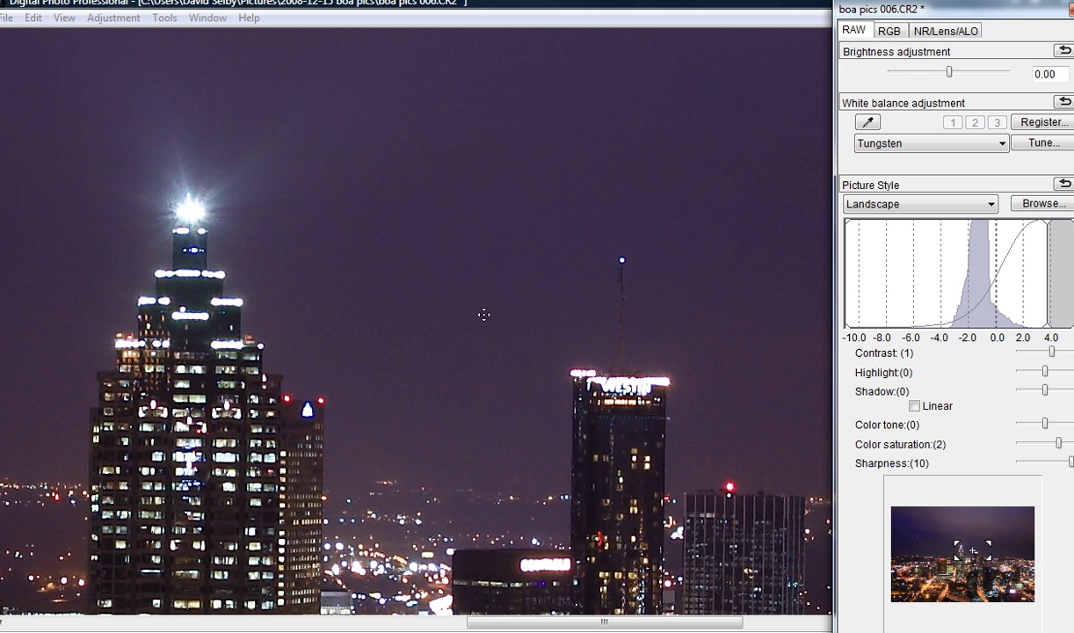
left_click_drag(480, 312, 532, 120)
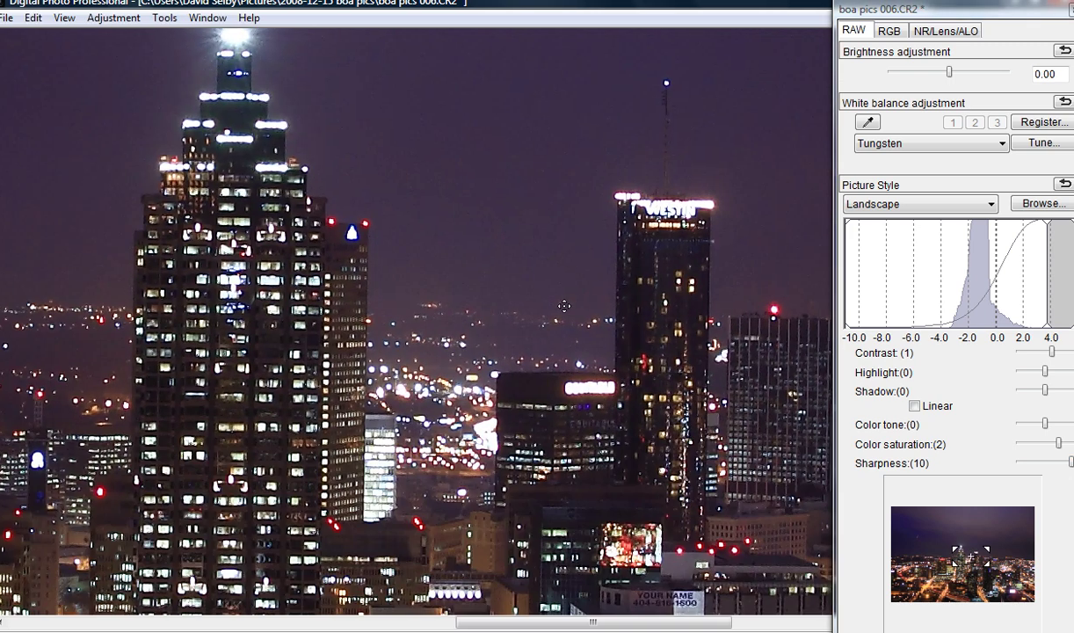
left_click_drag(565, 306, 502, 423)
left_click_drag(451, 302, 483, 275)
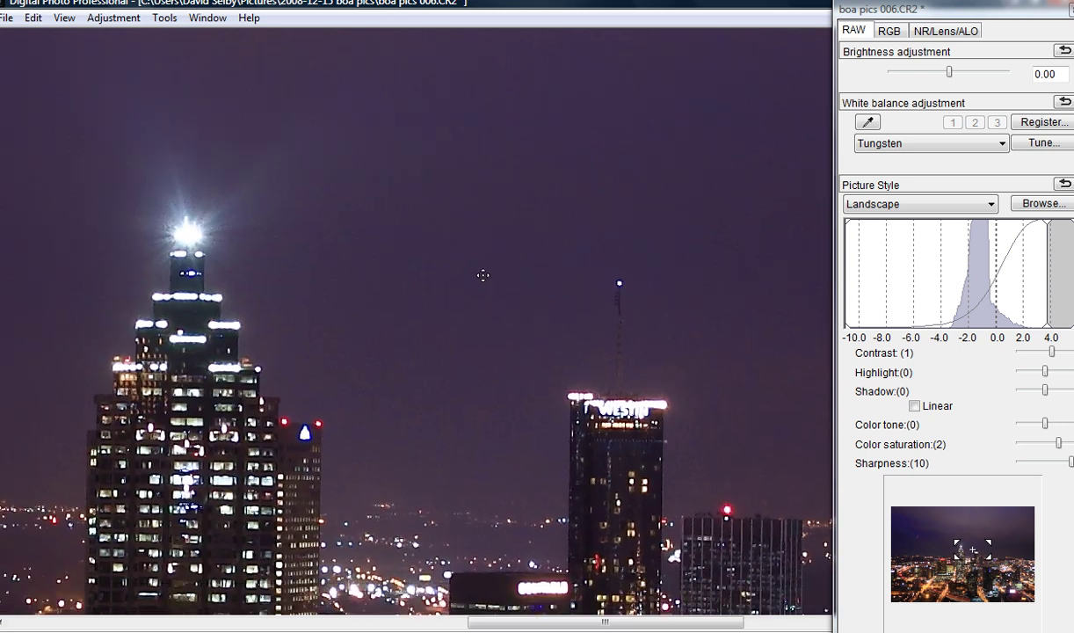
- Show the photo at 50% and pan slightly up and left
right_click(482, 275)
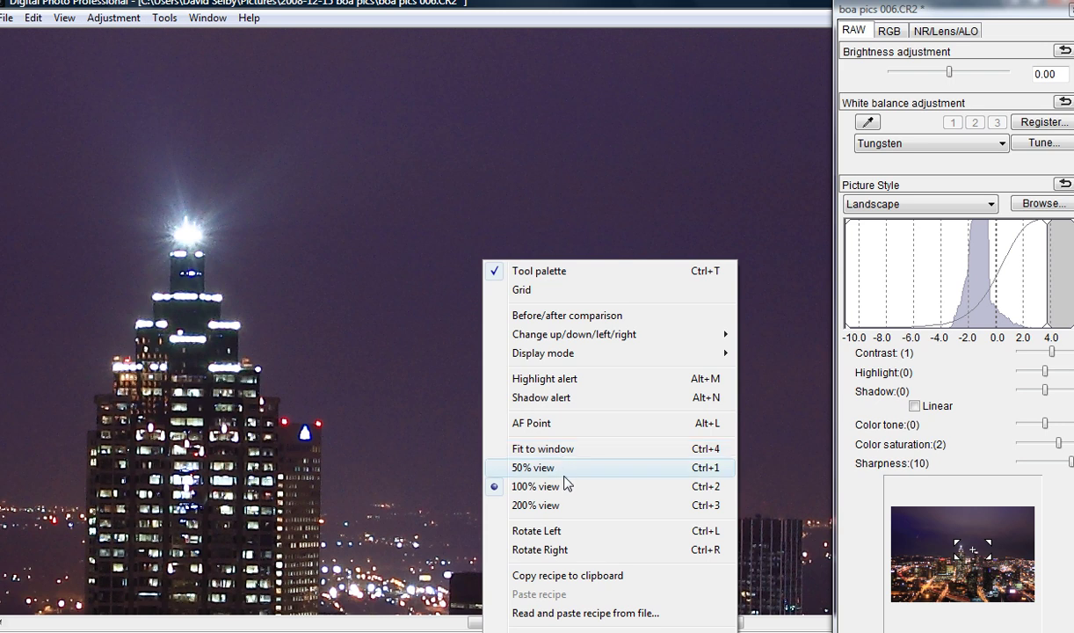
left_click(566, 476)
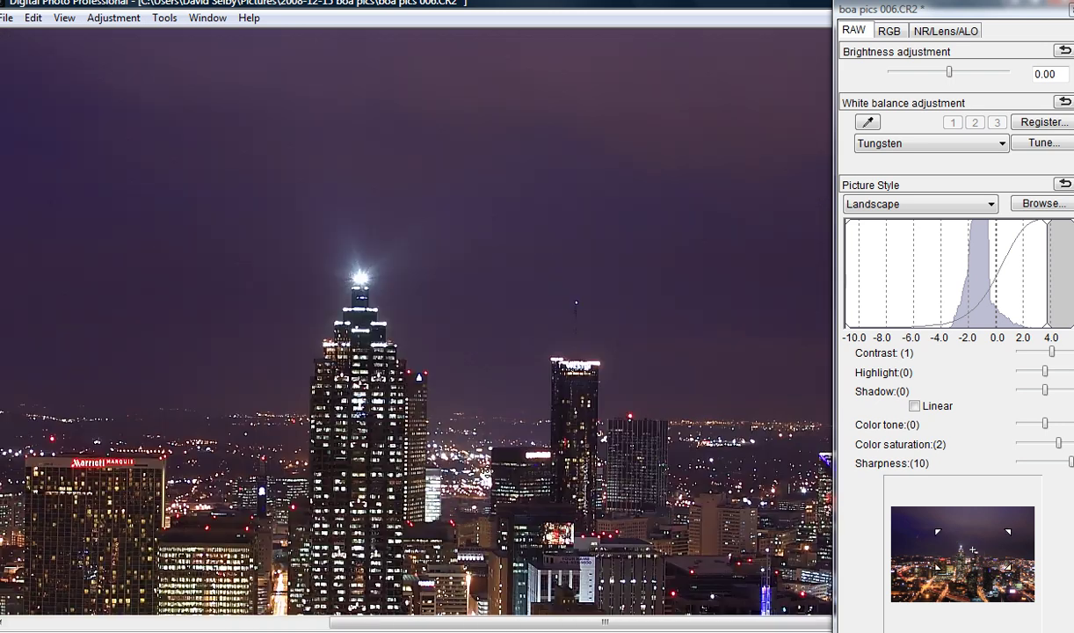
left_click_drag(476, 361, 420, 226)
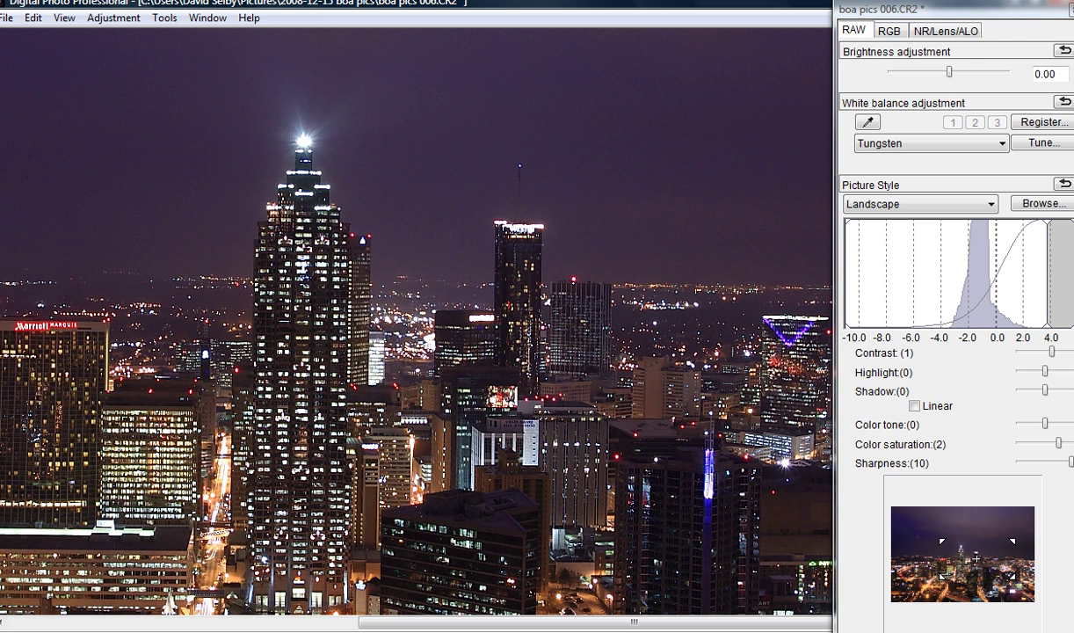
- Lower sharpness from 10 to 3 and pan across to the lower city streets
left_click_drag(1070, 462, 1037, 473)
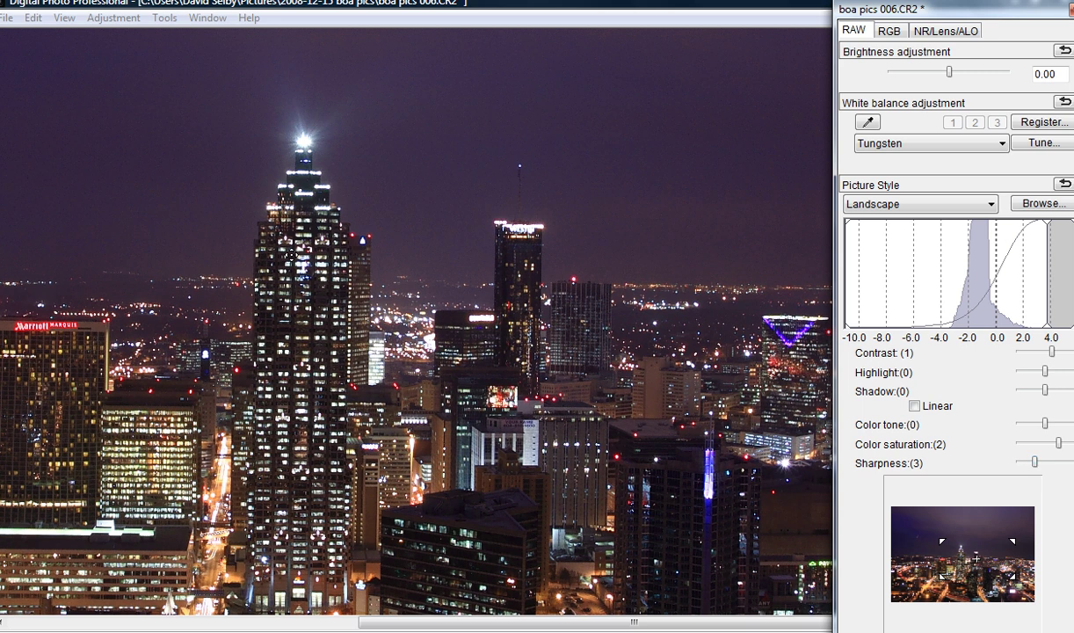
left_click_drag(301, 275, 321, 352)
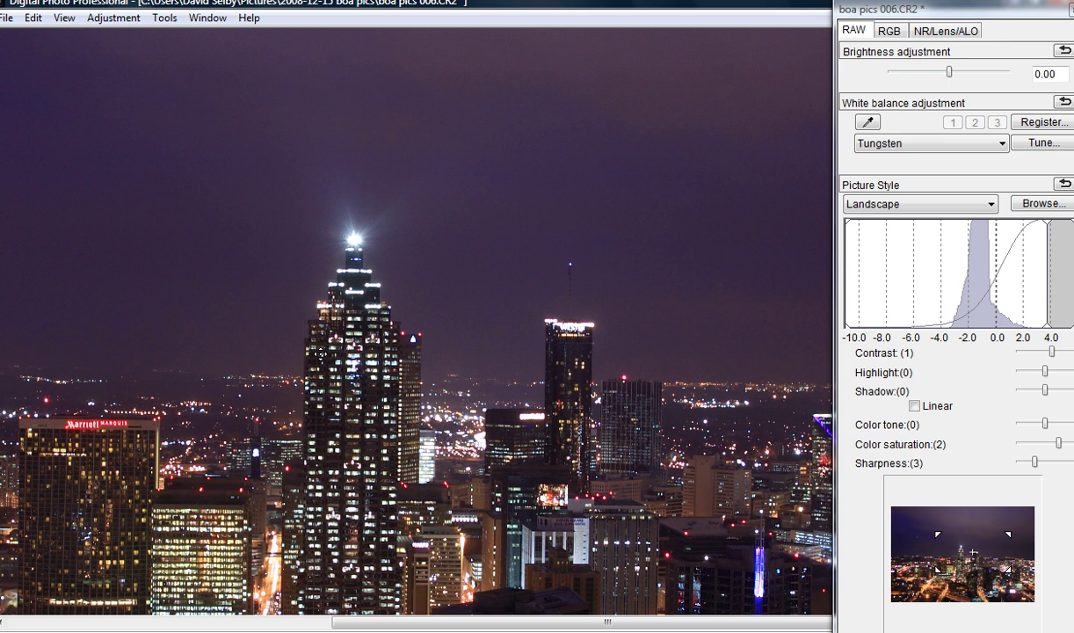
left_click_drag(228, 343, 576, 151)
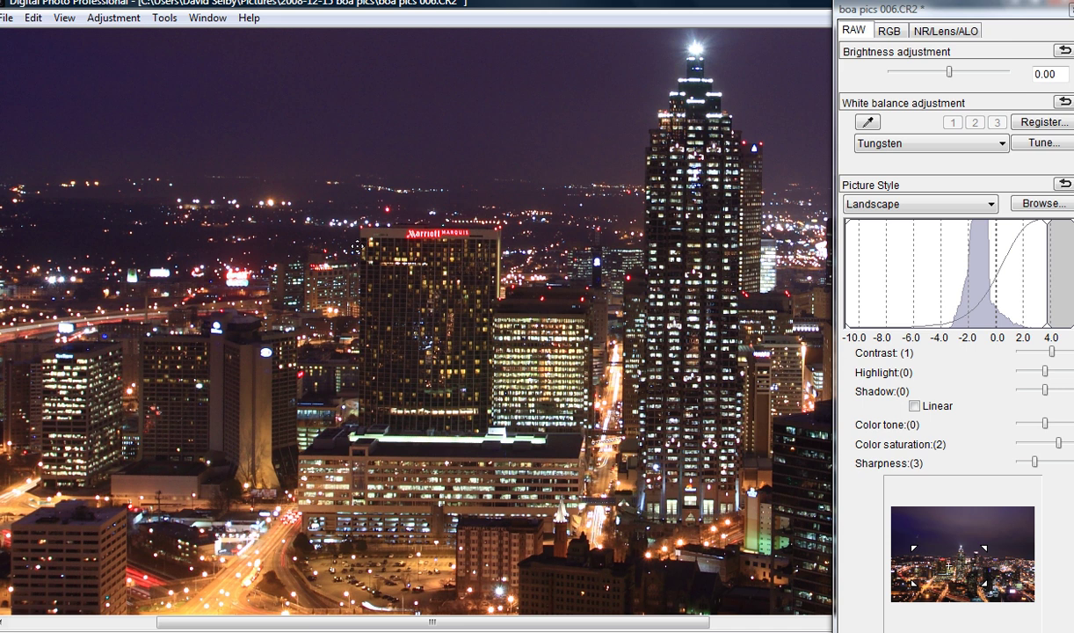
left_click_drag(510, 185, 404, 203)
- Fit the whole photo in the window and readjust the Sharpness slider to settle at 3
right_click(404, 203)
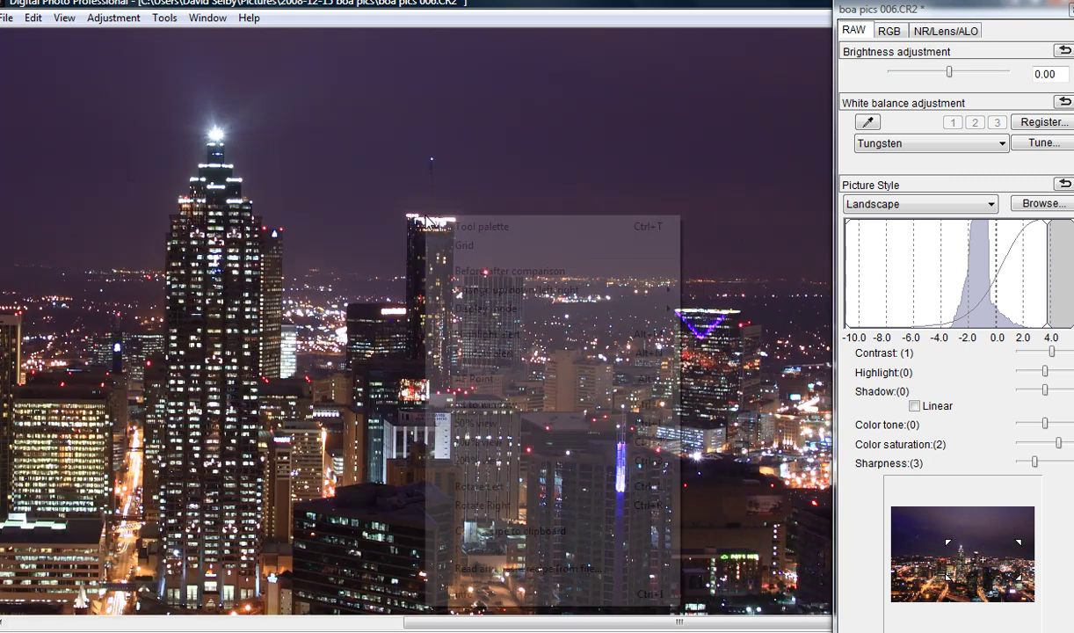
left_click(489, 404)
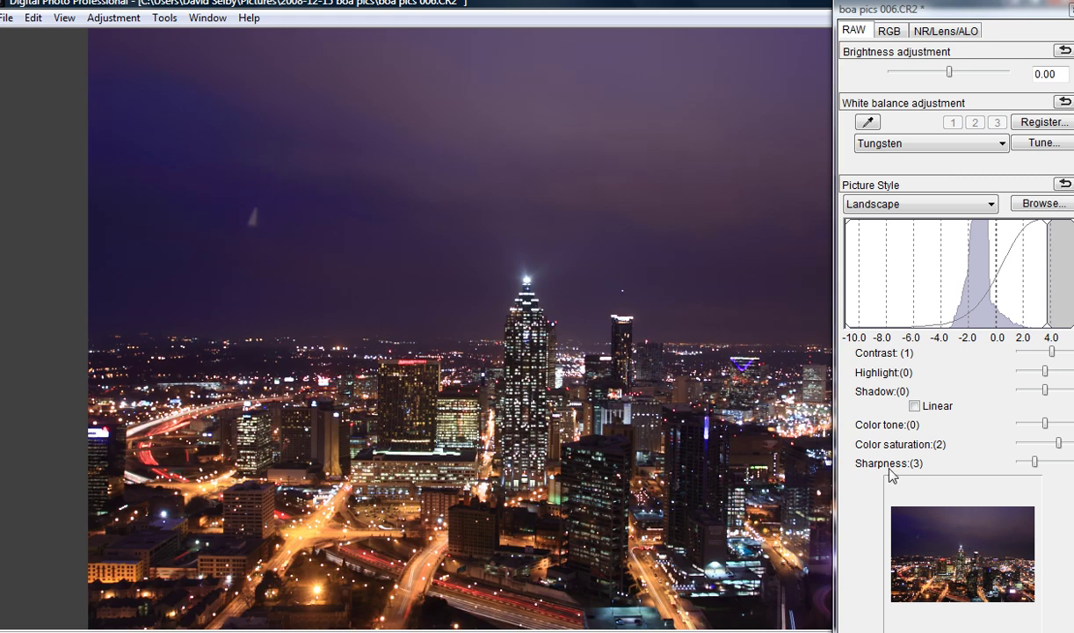
left_click(1035, 464)
left_click_drag(1035, 464, 1073, 466)
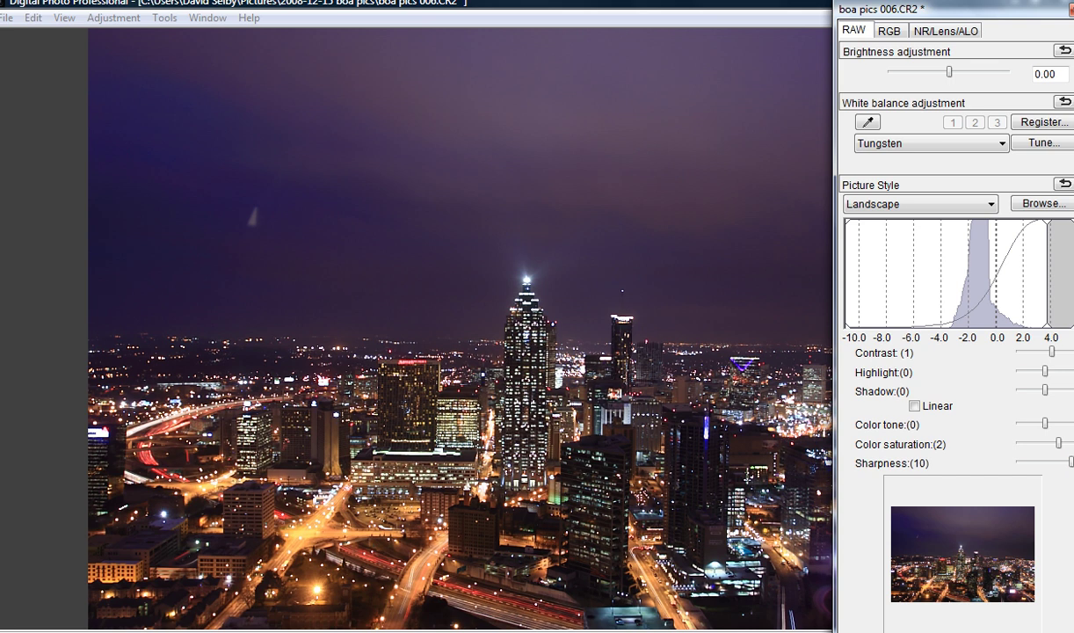
left_click_drag(1070, 463, 1035, 463)
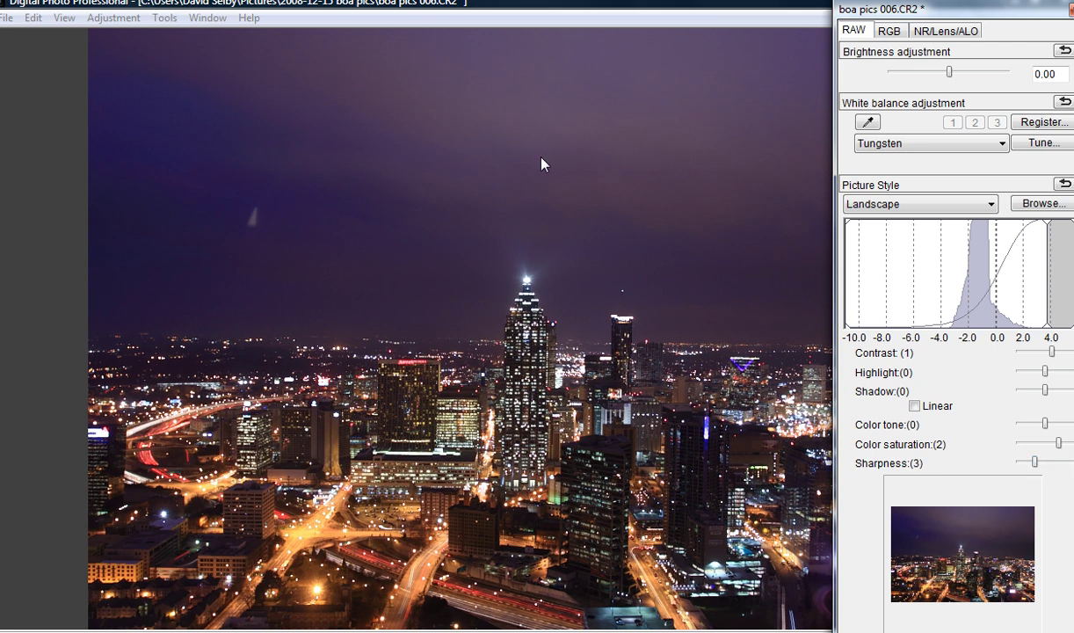
- Zoom to 50%, then to 100% centred on the main tower
right_click(515, 149)
left_click(360, 213)
right_click(406, 250)
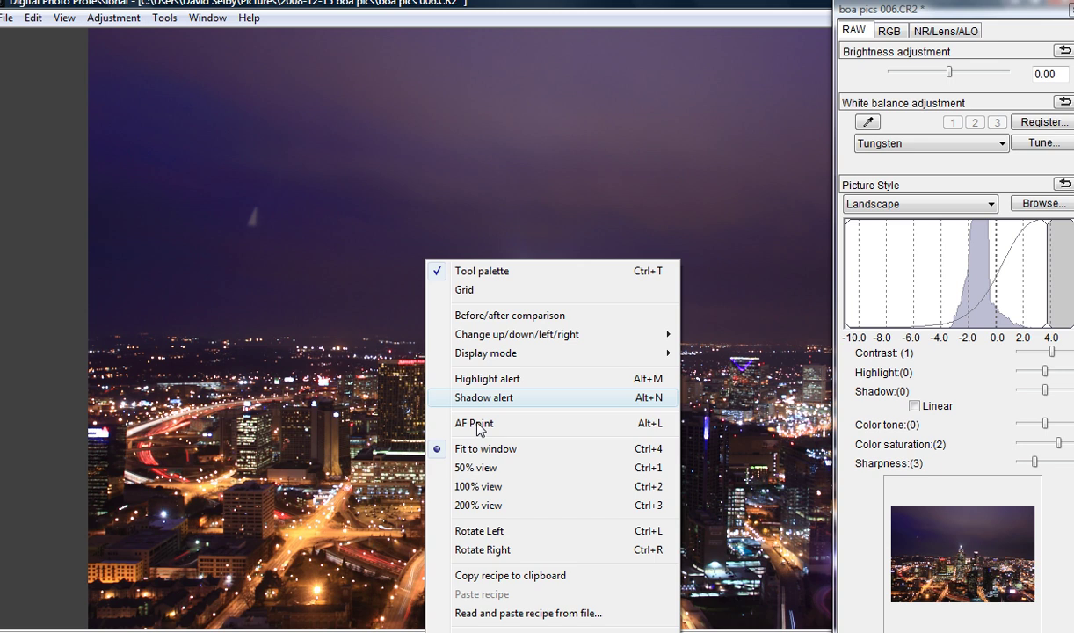
left_click(472, 468)
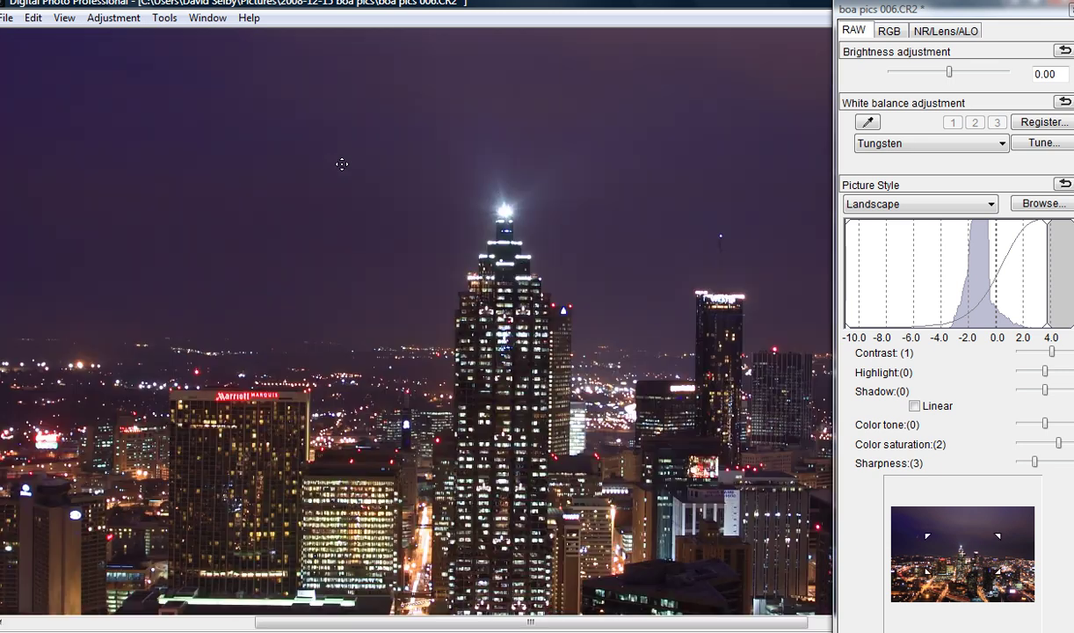
left_click_drag(340, 162, 443, 268)
right_click(421, 248)
left_click(516, 487)
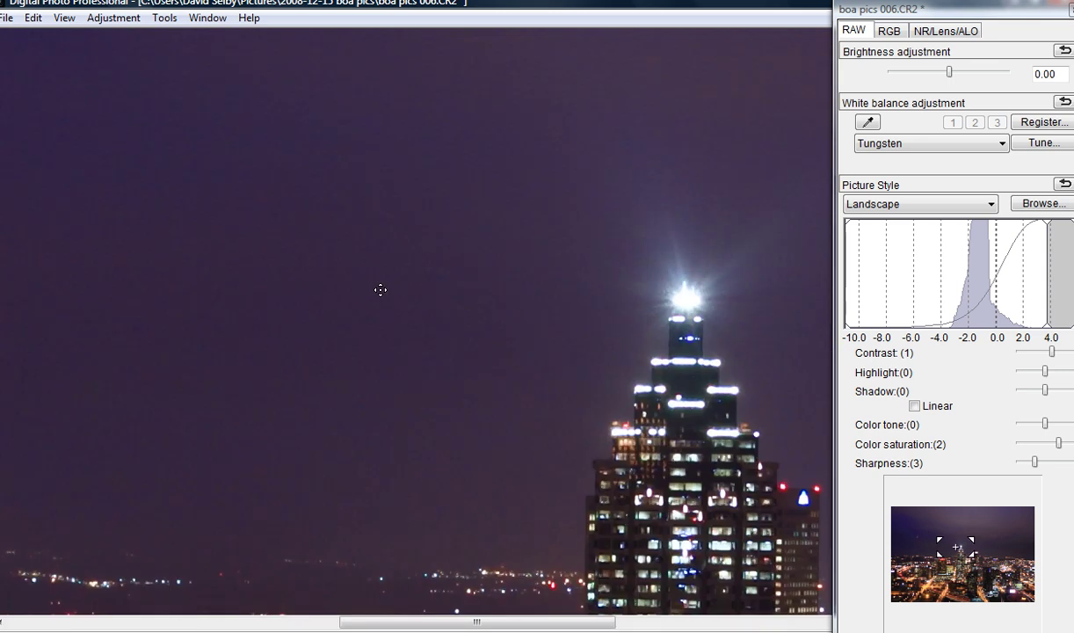
- Set luminance and chrominance noise reduction both to 7 in the NR/Lens/ALO tab
left_click(918, 31)
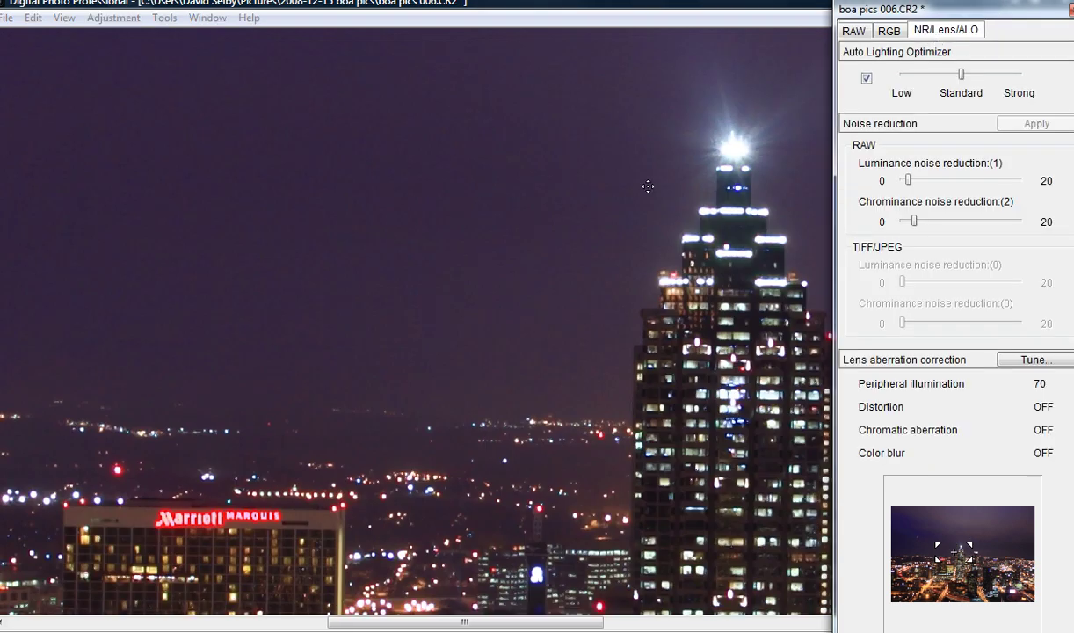
left_click_drag(383, 256, 422, 261)
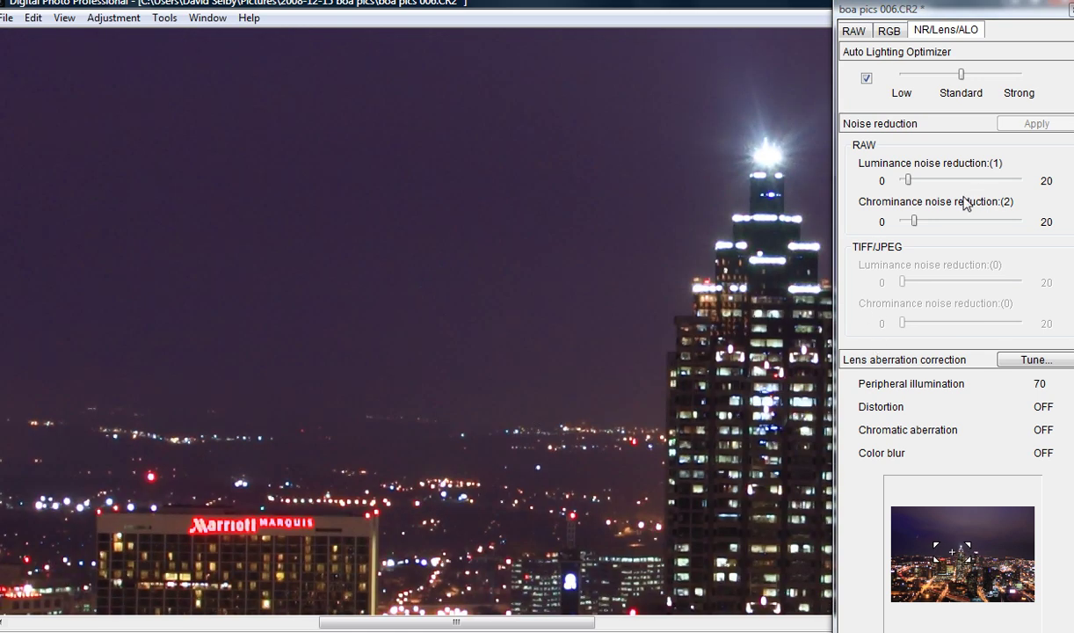
left_click_drag(908, 180, 946, 185)
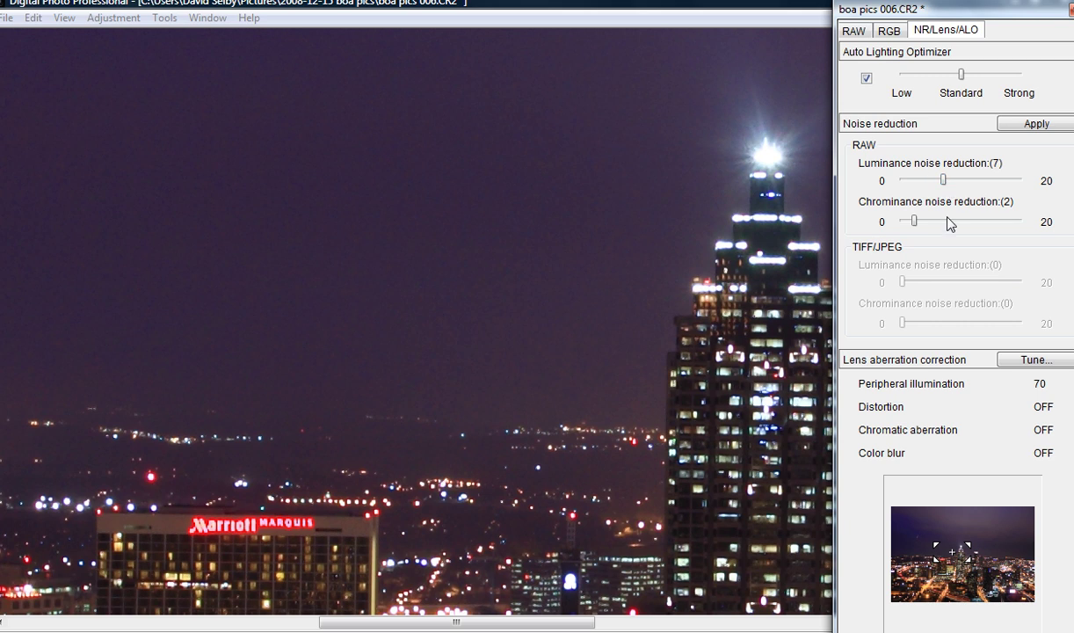
left_click_drag(913, 221, 943, 220)
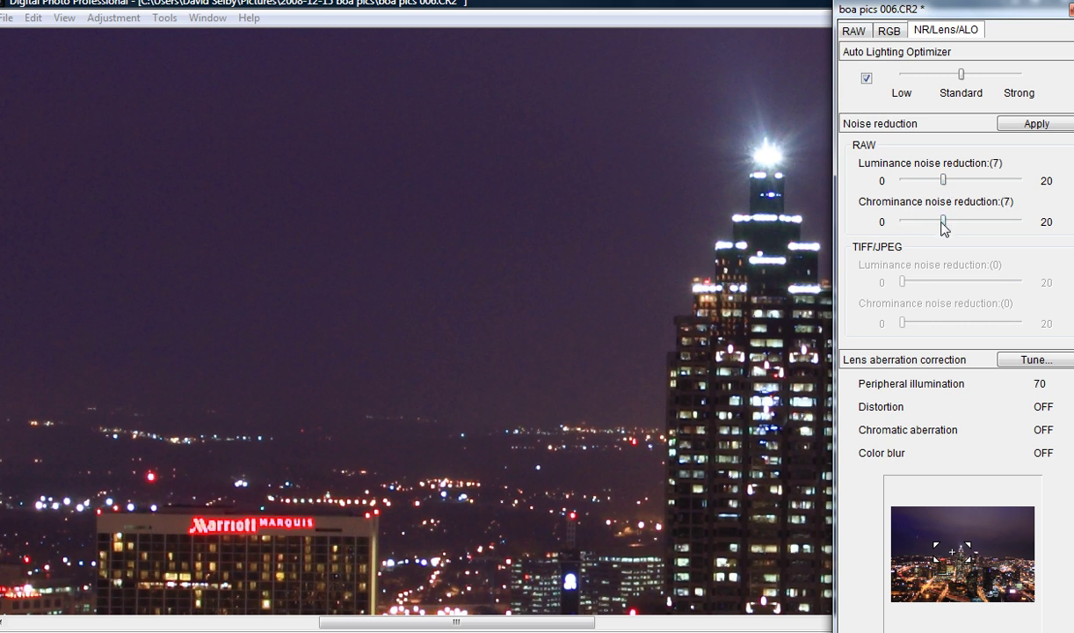
- Apply the 7/7 noise reduction and pan the 100% view across the dark sky
left_click(1030, 125)
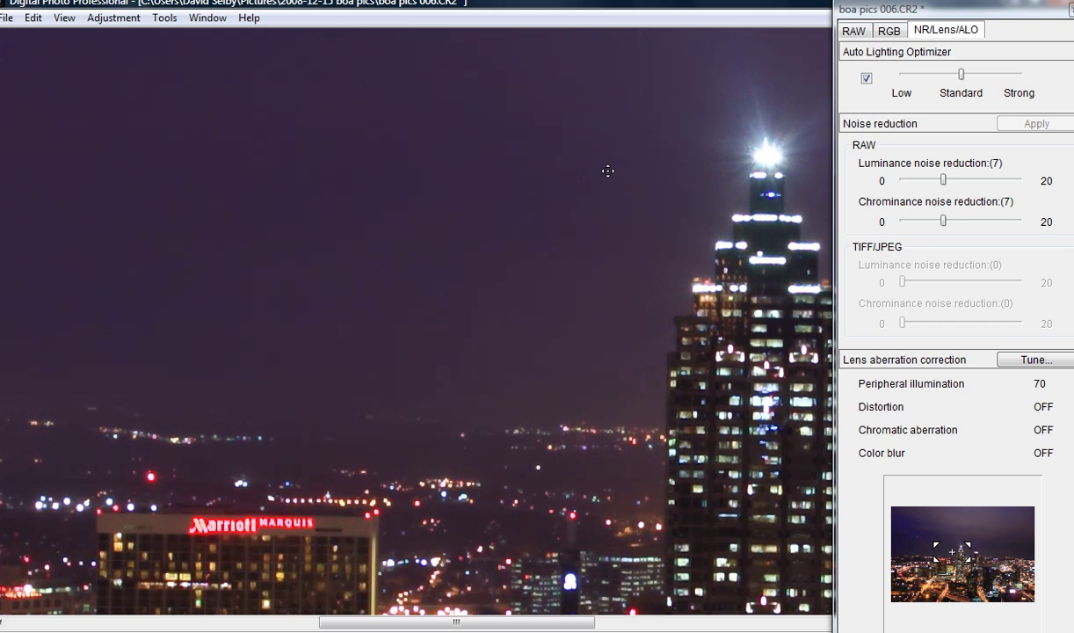
left_click_drag(580, 178, 434, 228)
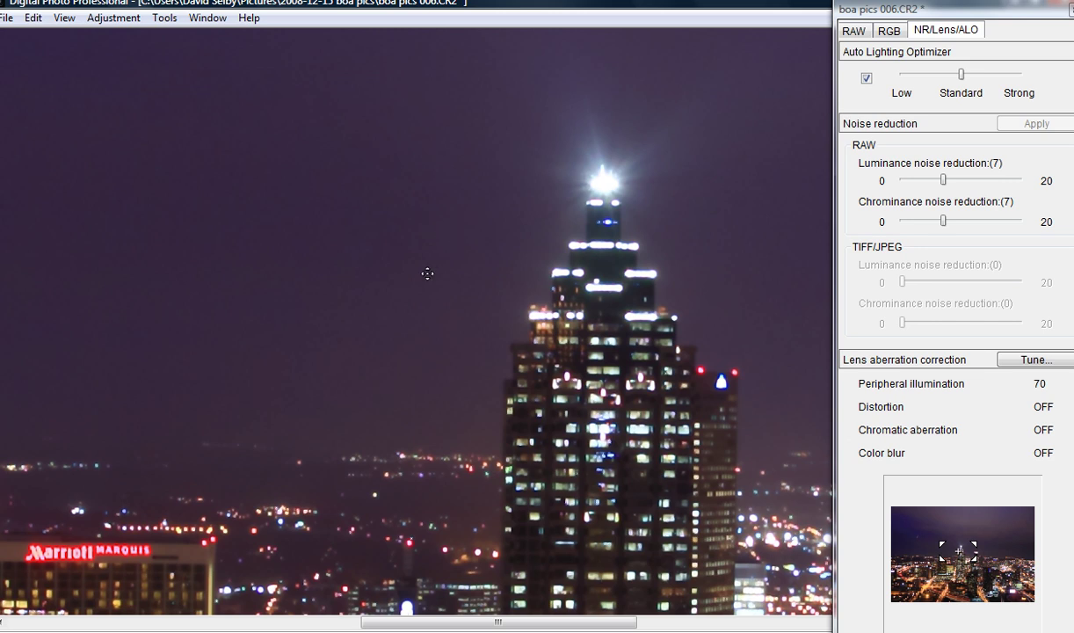
left_click_drag(417, 173, 475, 422)
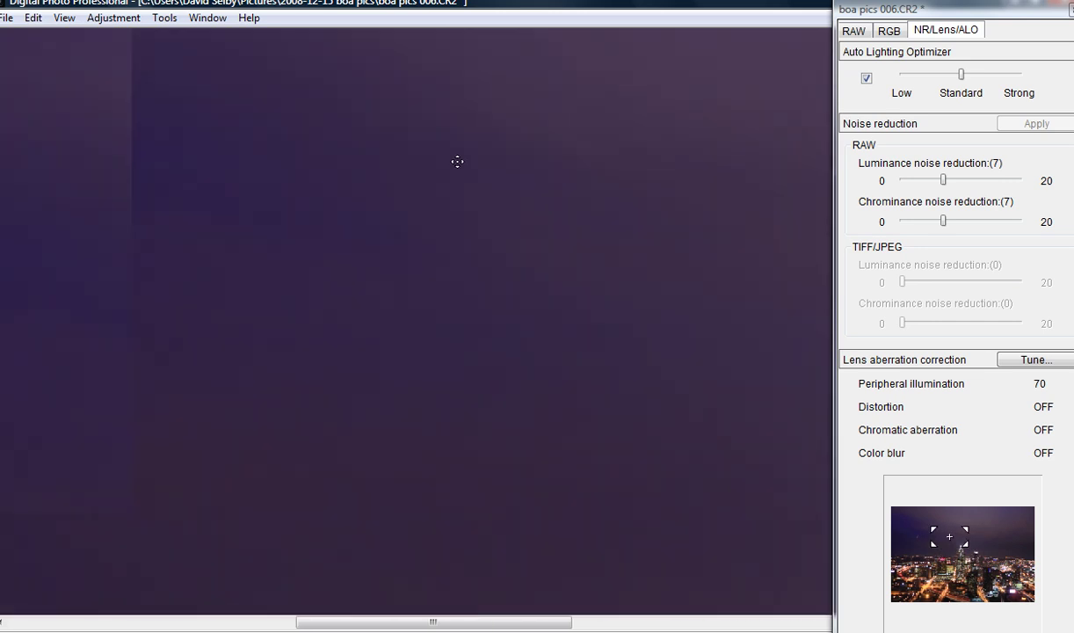
left_click_drag(457, 161, 250, 251)
- Fit the whole photo to the window, then apply luminance and chrominance noise reduction of 2
right_click(411, 121)
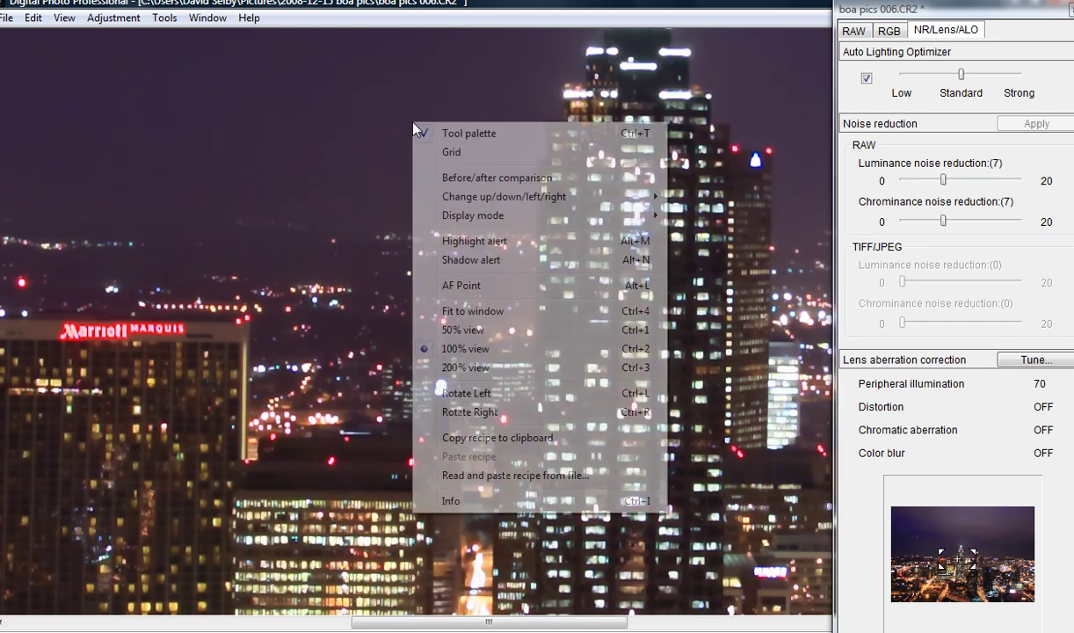
left_click(486, 329)
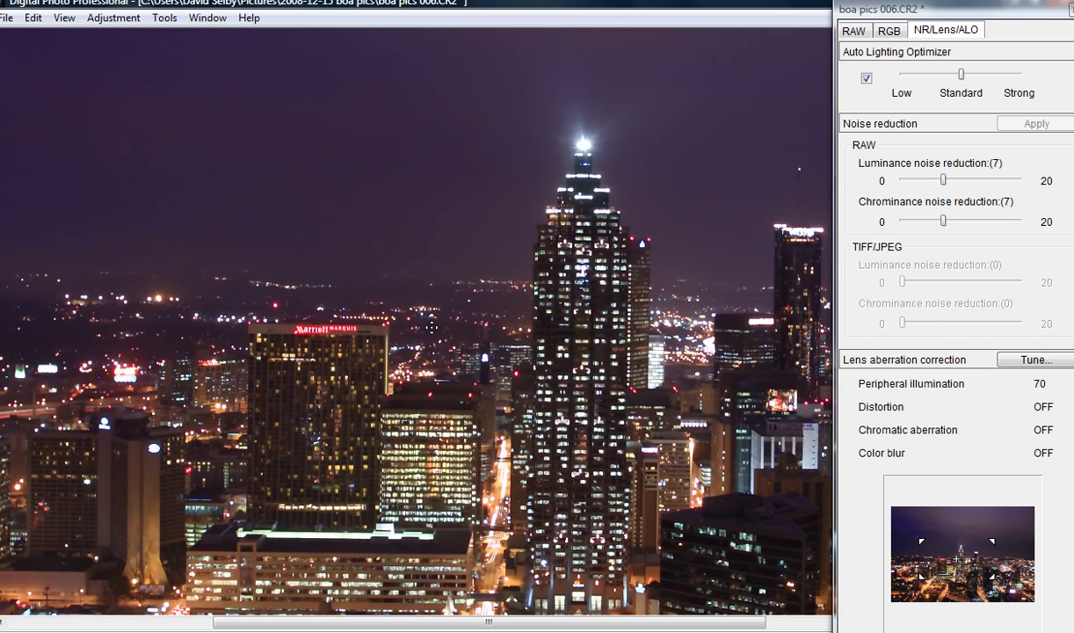
right_click(419, 203)
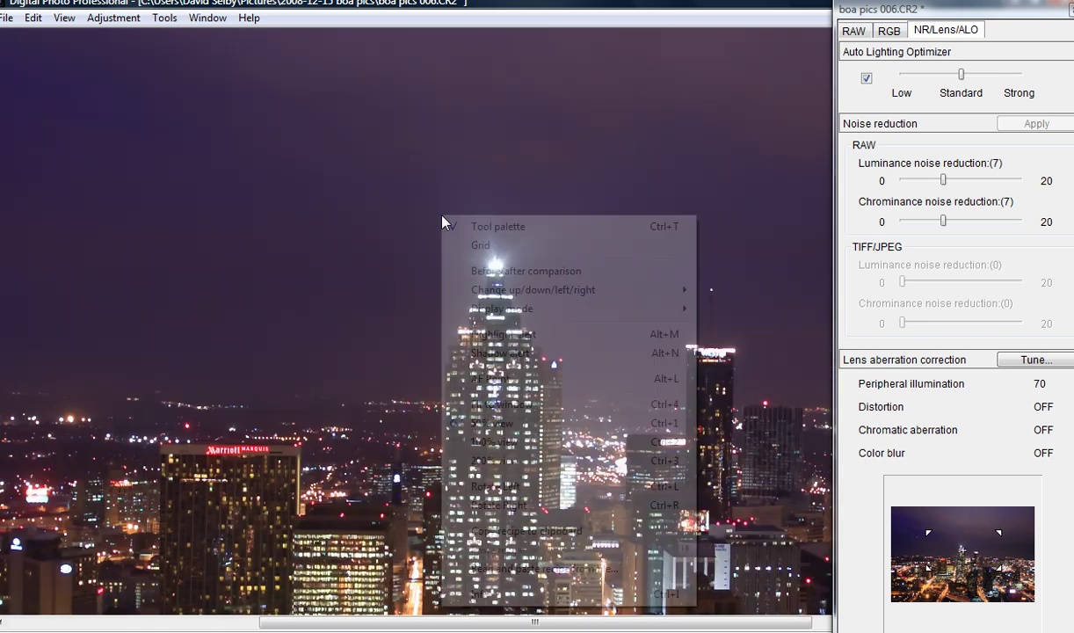
left_click(479, 397)
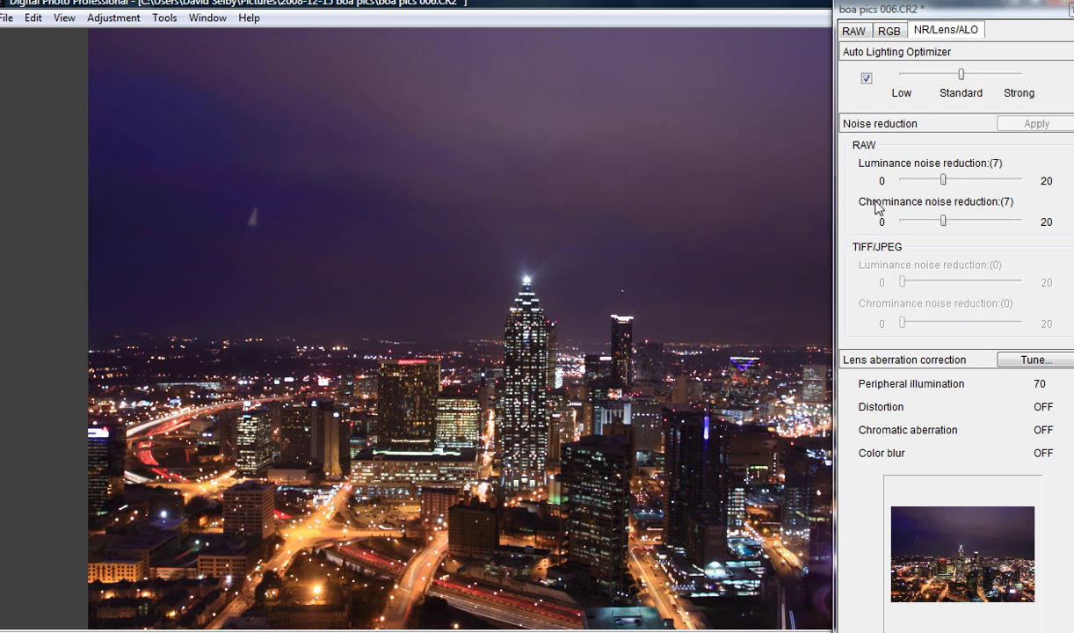
mouse_move(905, 180)
left_mouse_down()
mouse_move(883, 176)
mouse_move(882, 218)
mouse_move(885, 180)
mouse_move(914, 181)
left_mouse_up()
left_click_drag(943, 221, 914, 221)
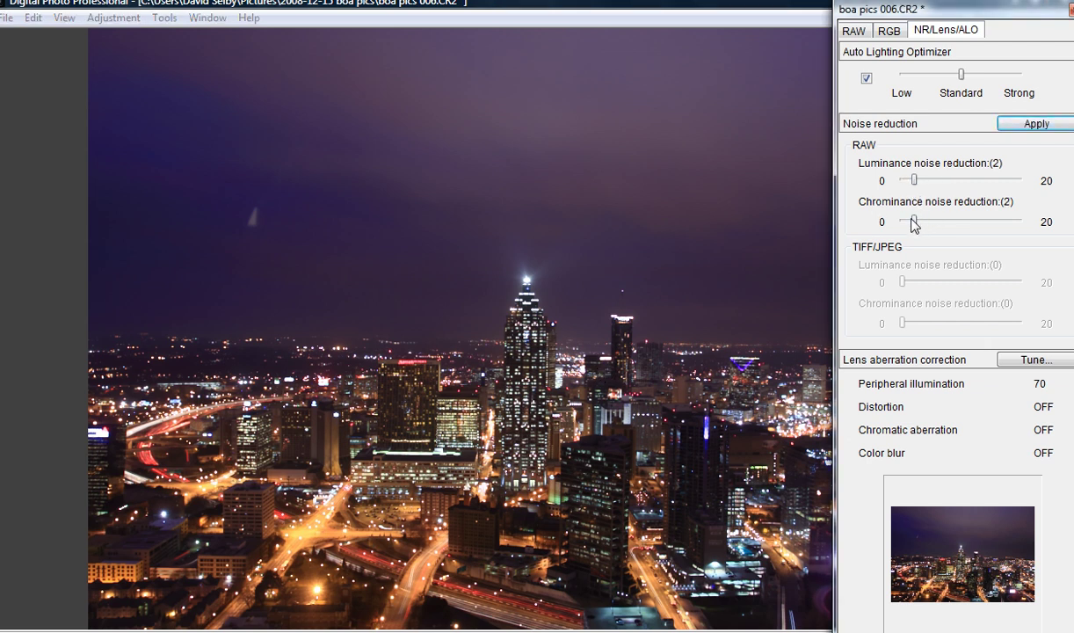
left_click(1048, 123)
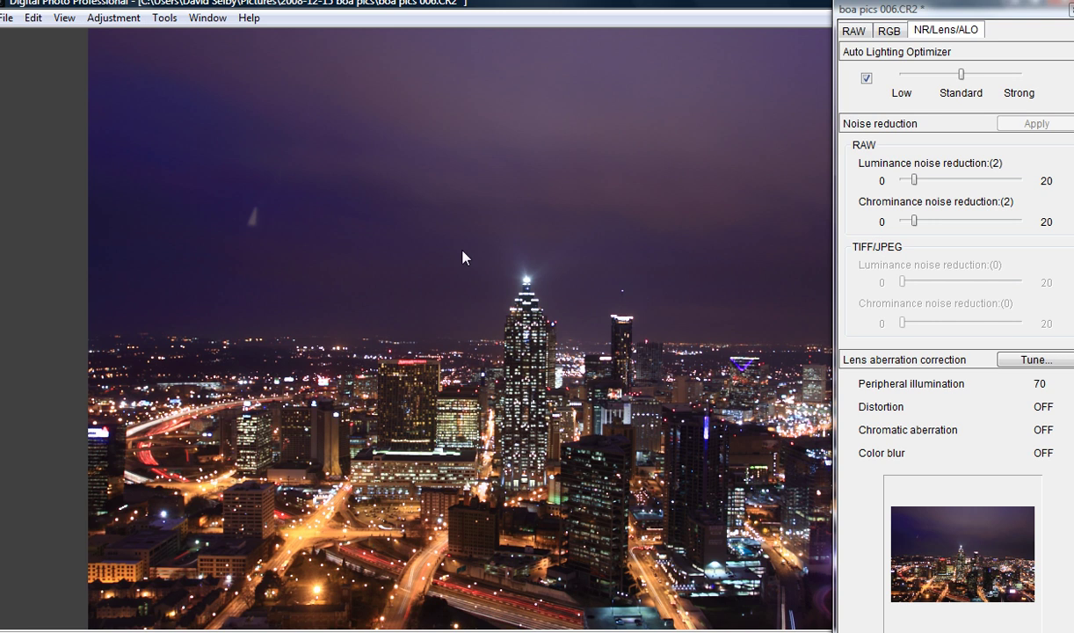
- At 100% on the tower top, raise luminance and chrominance noise reduction to 4 and apply
right_click(364, 226)
left_click(418, 426)
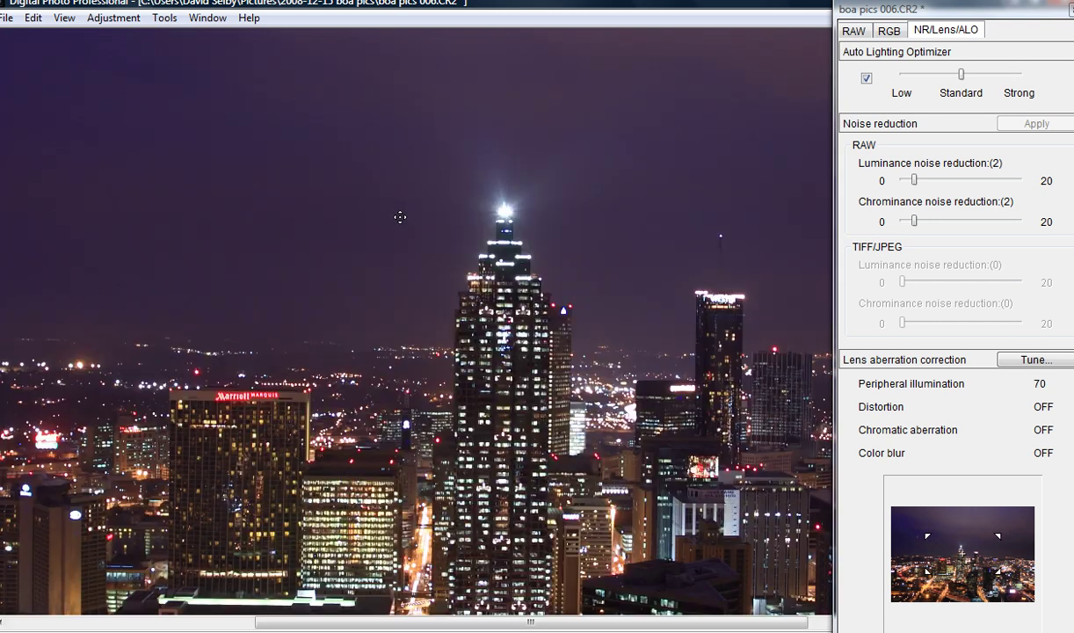
right_click(399, 217)
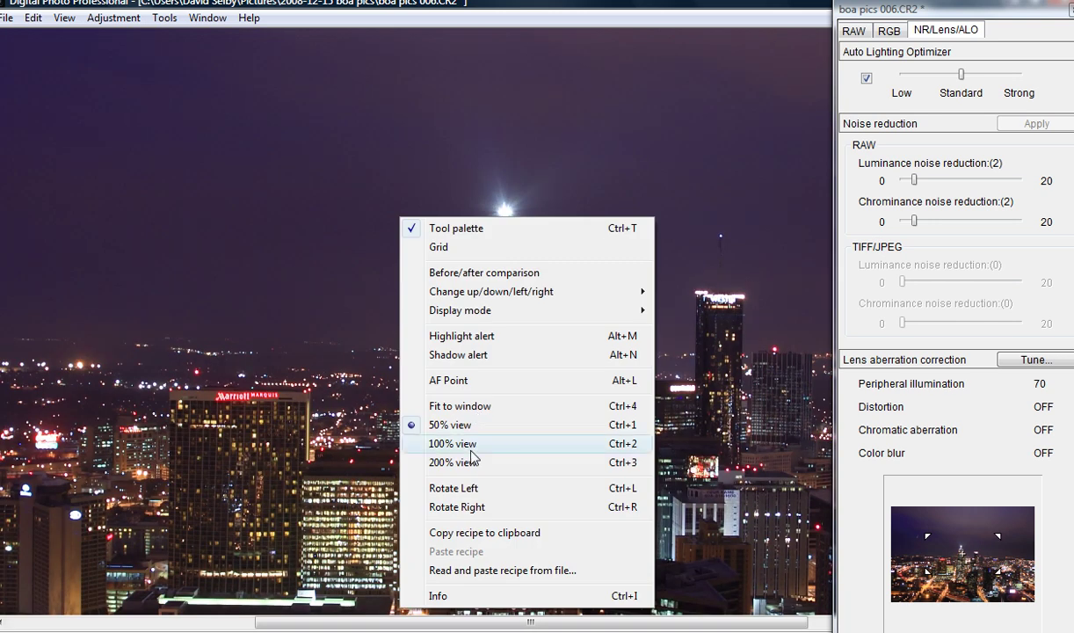
left_click(471, 443)
left_click_drag(351, 186, 526, 275)
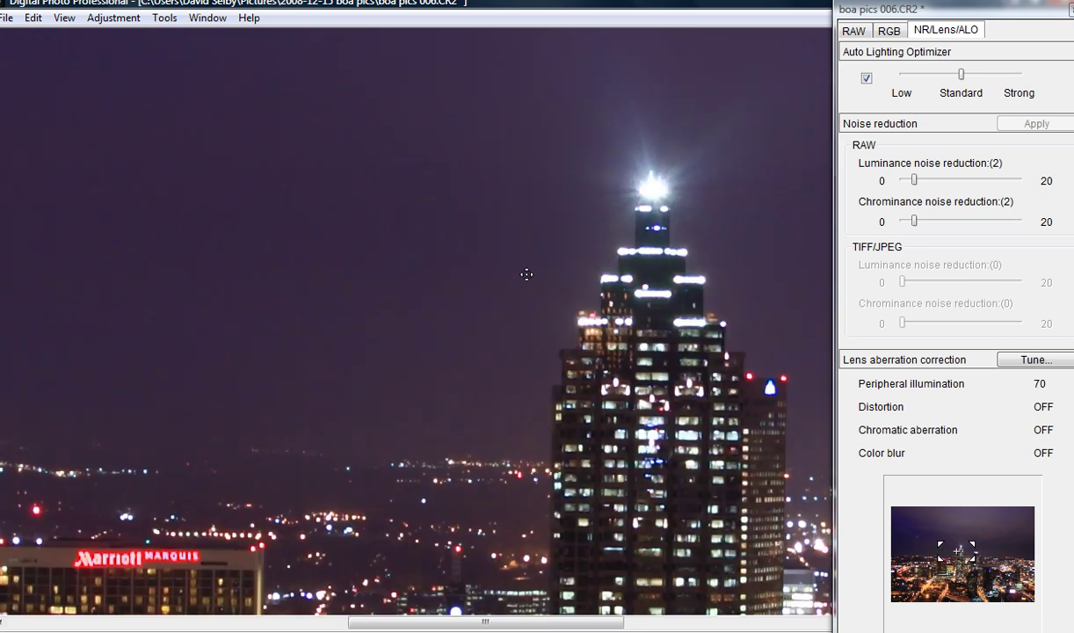
left_click(949, 179)
left_click(949, 179)
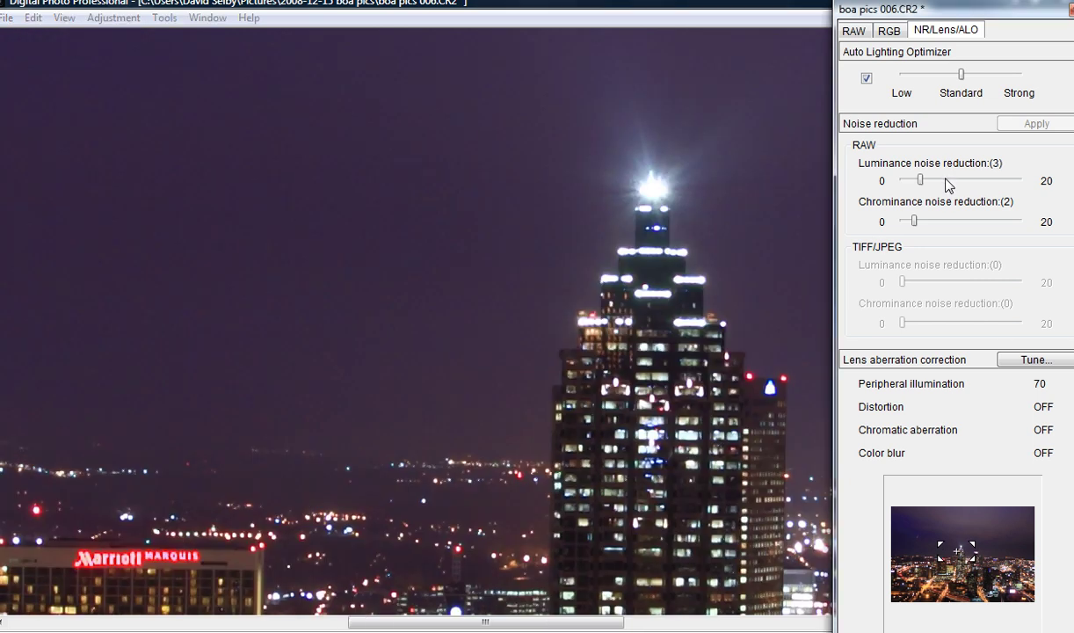
left_click_drag(914, 221, 925, 225)
left_click(1017, 125)
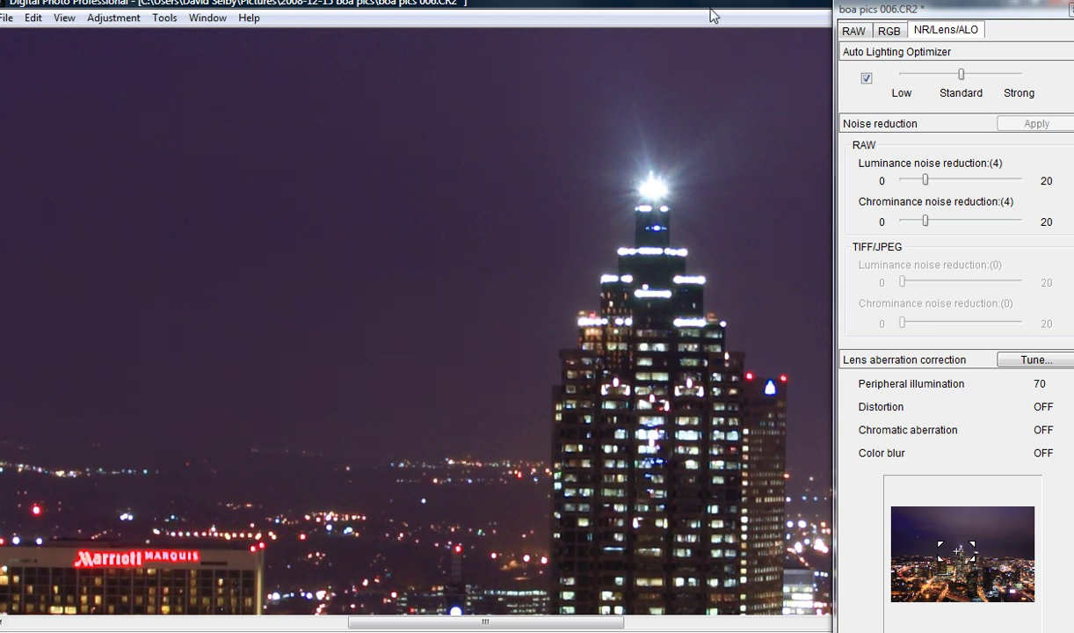
- Nudge the 100% view slightly, then fit the entire skyline photo back in the window
left_click_drag(387, 297, 391, 233)
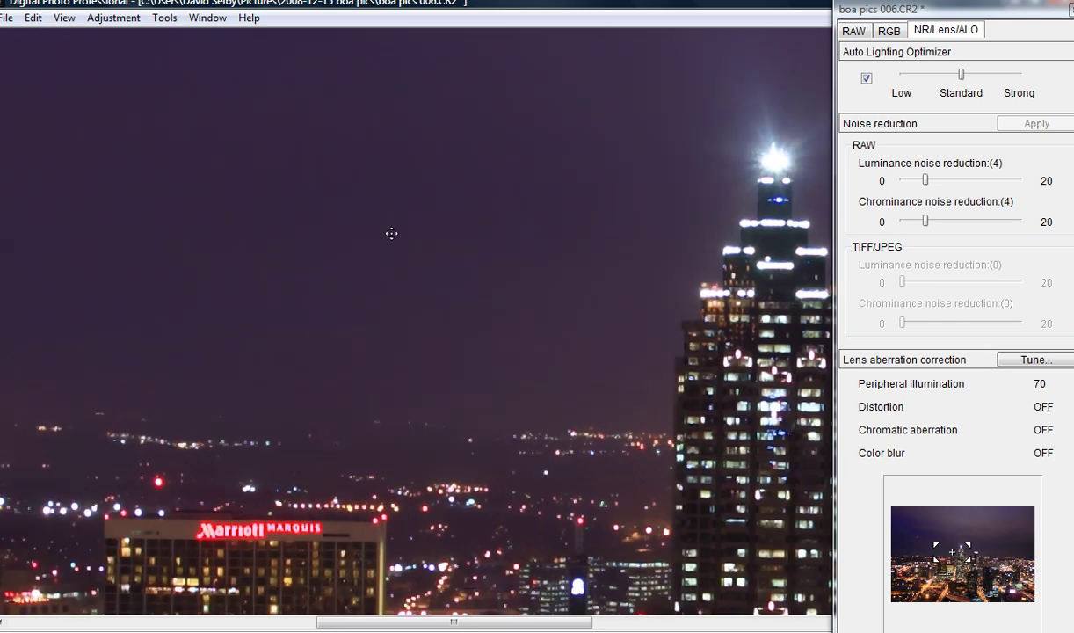
left_click_drag(507, 293, 599, 299)
right_click(317, 144)
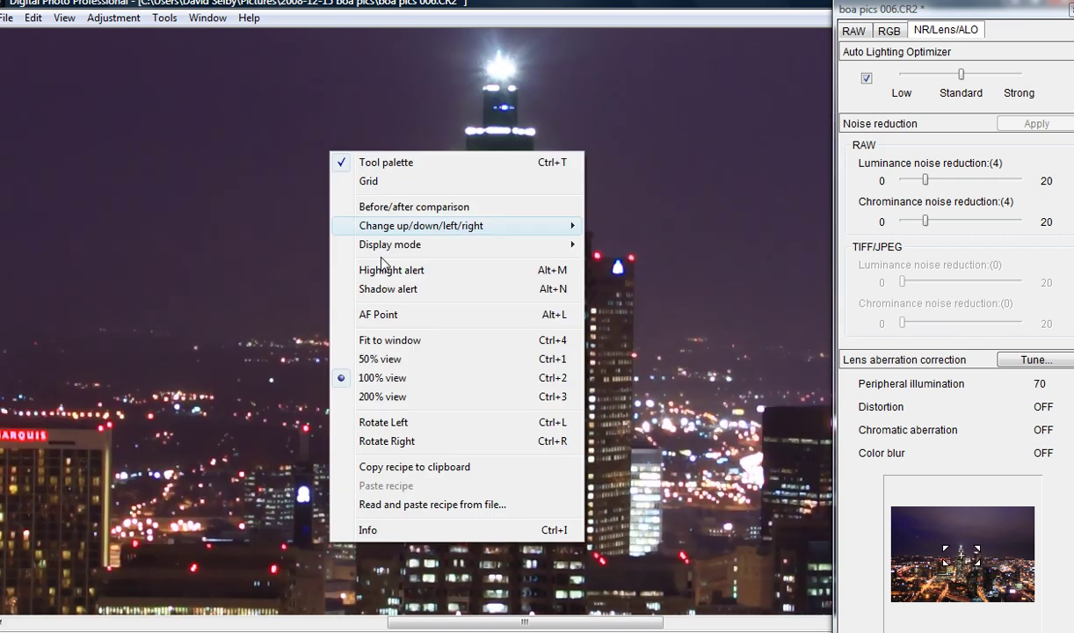
left_click(366, 342)
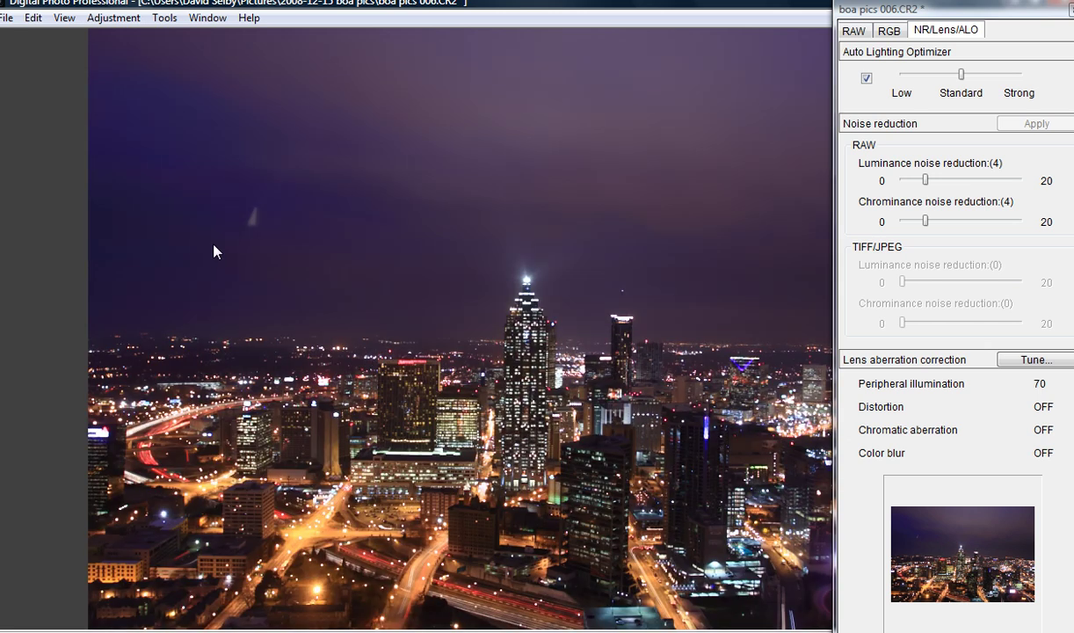
left_click(33, 17)
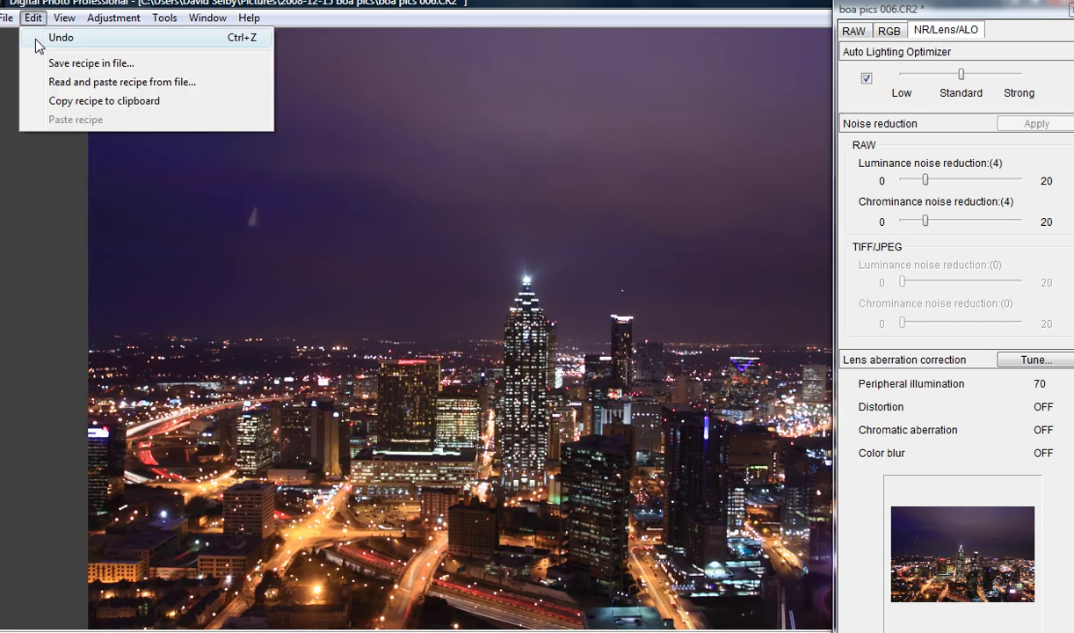
left_click(33, 17)
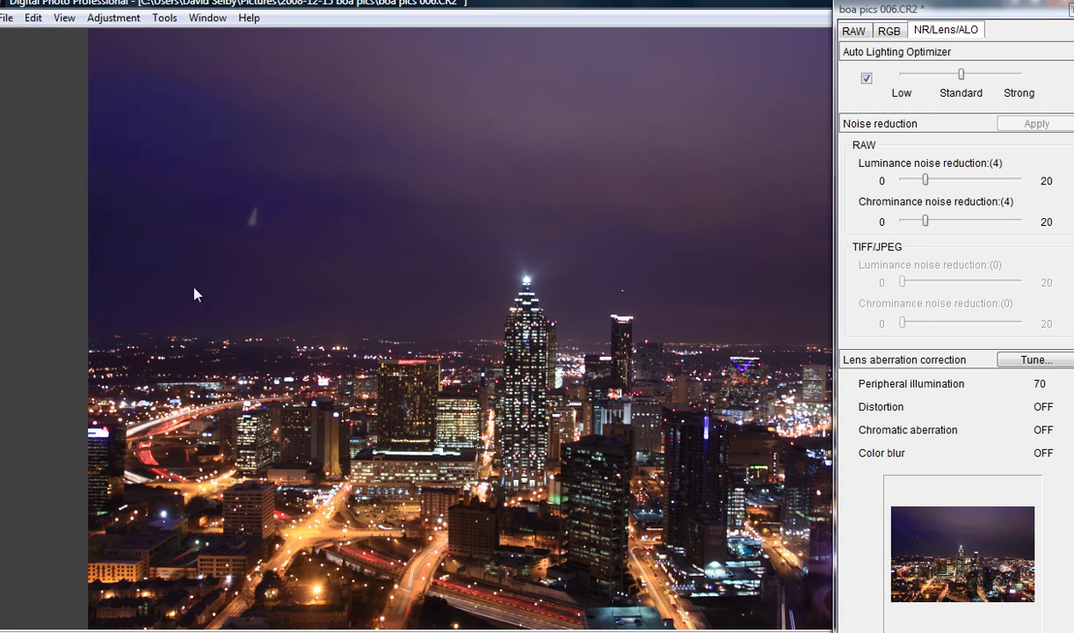